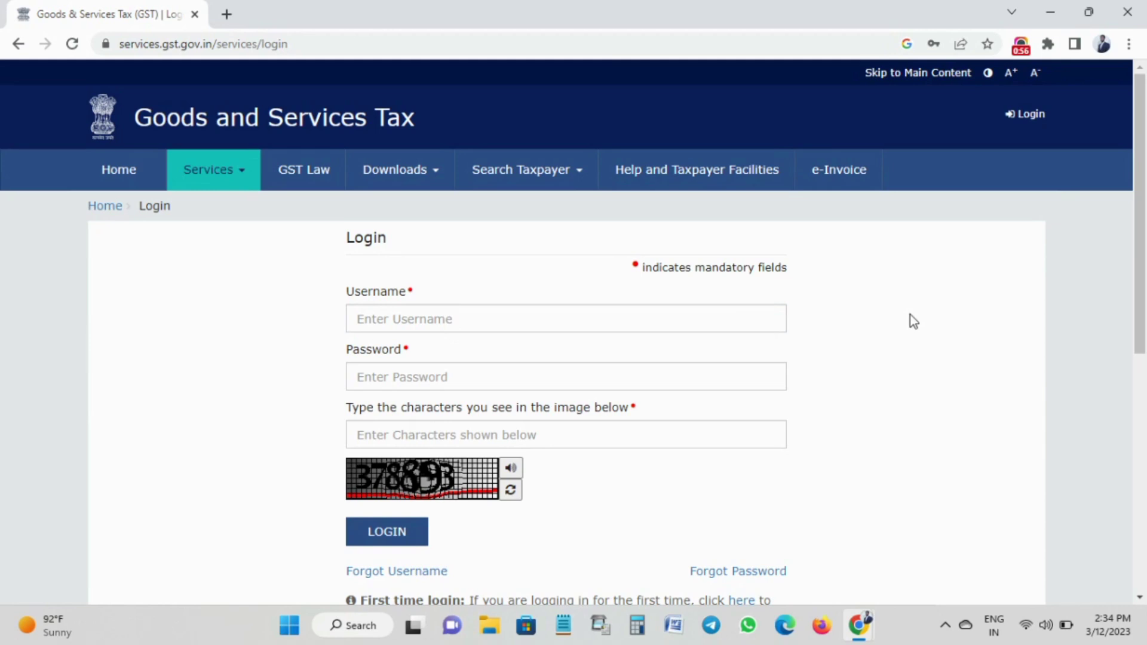
# Leave the login page for the GST homepage and scroll through it.
pyautogui.scroll(-1, 909, 315)
pyautogui.scroll(1, 909, 314)
pyautogui.click(119, 174)
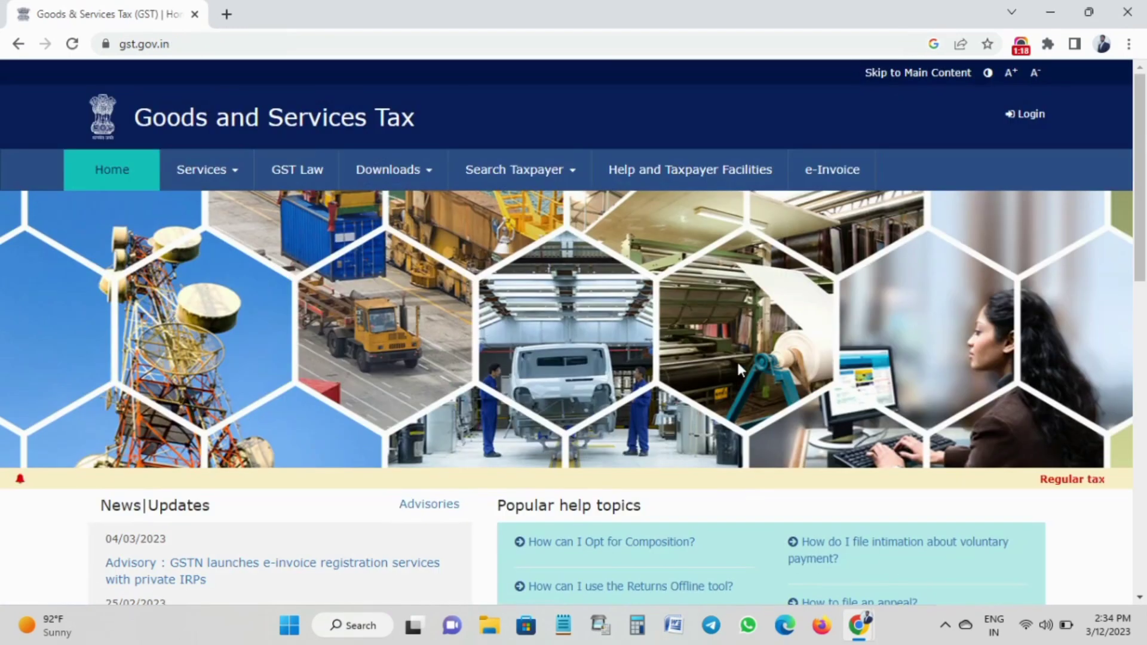
pyautogui.scroll(-2, 979, 337)
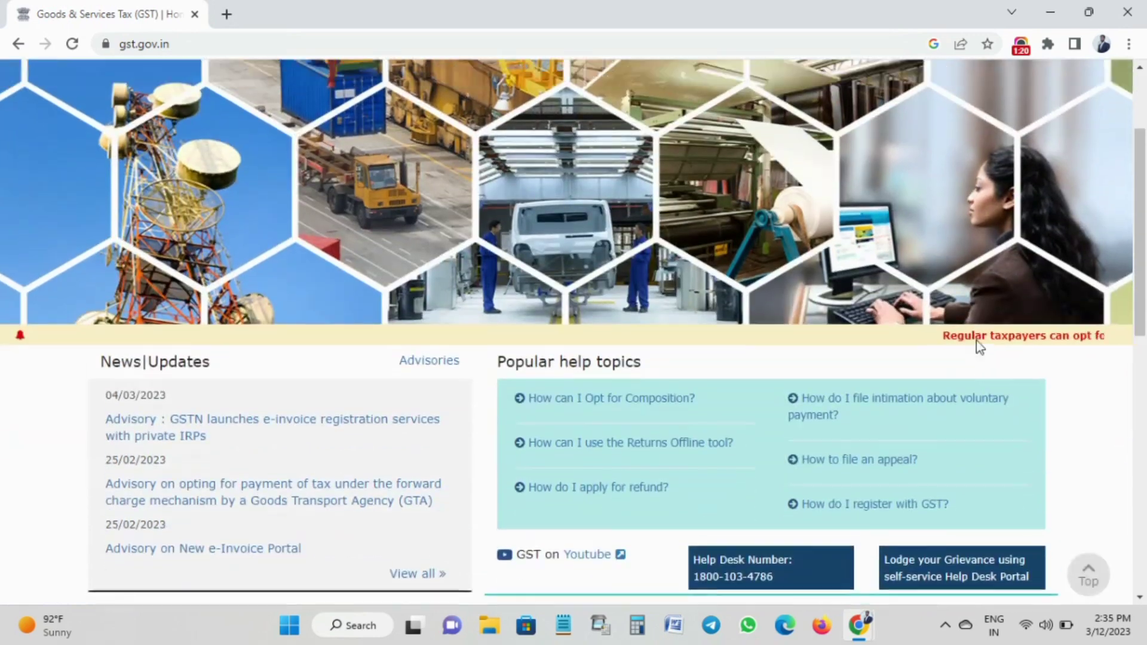
pyautogui.scroll(2, 977, 340)
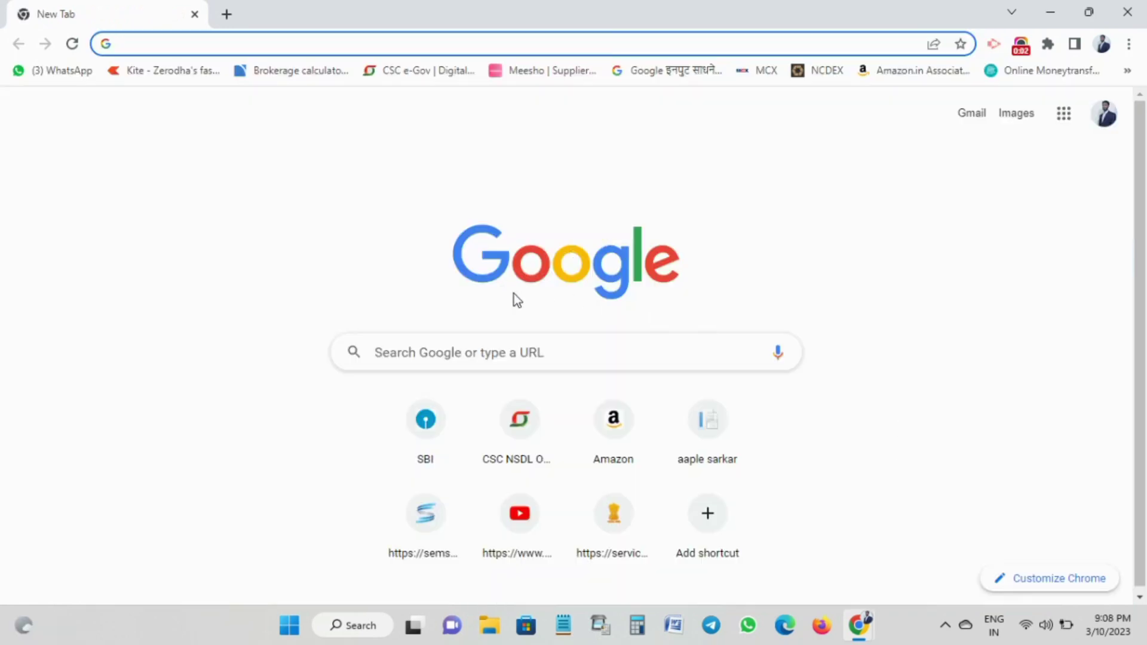
# Search Google for 'gst' and open the gst.gov.in result.
pyautogui.click(411, 363)
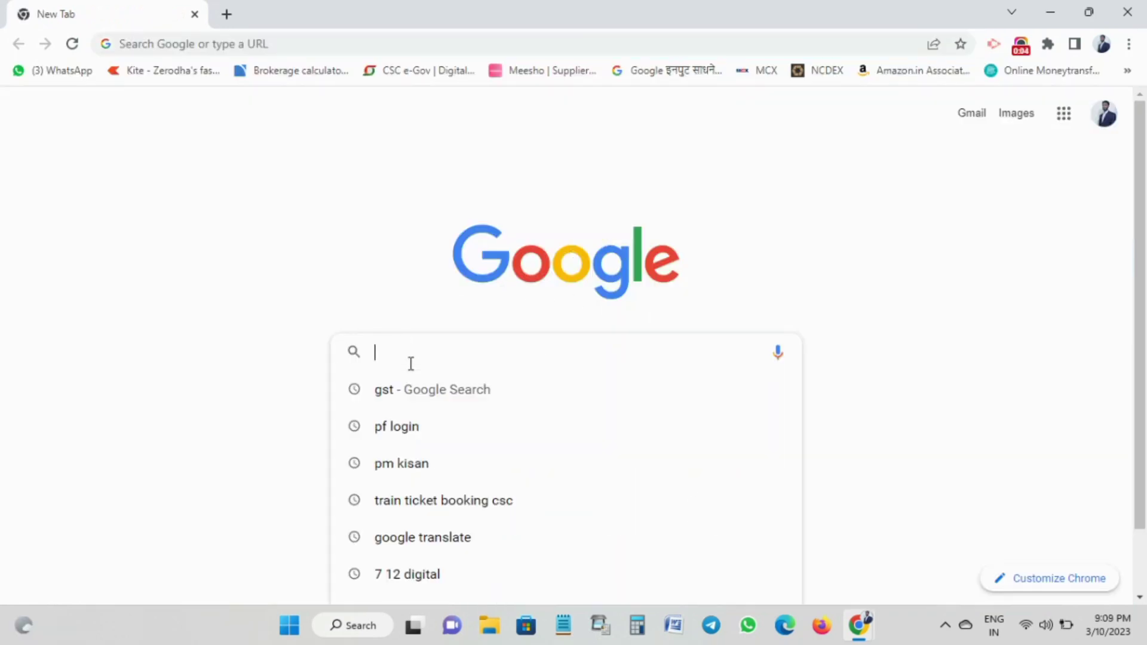
pyautogui.write('gst')
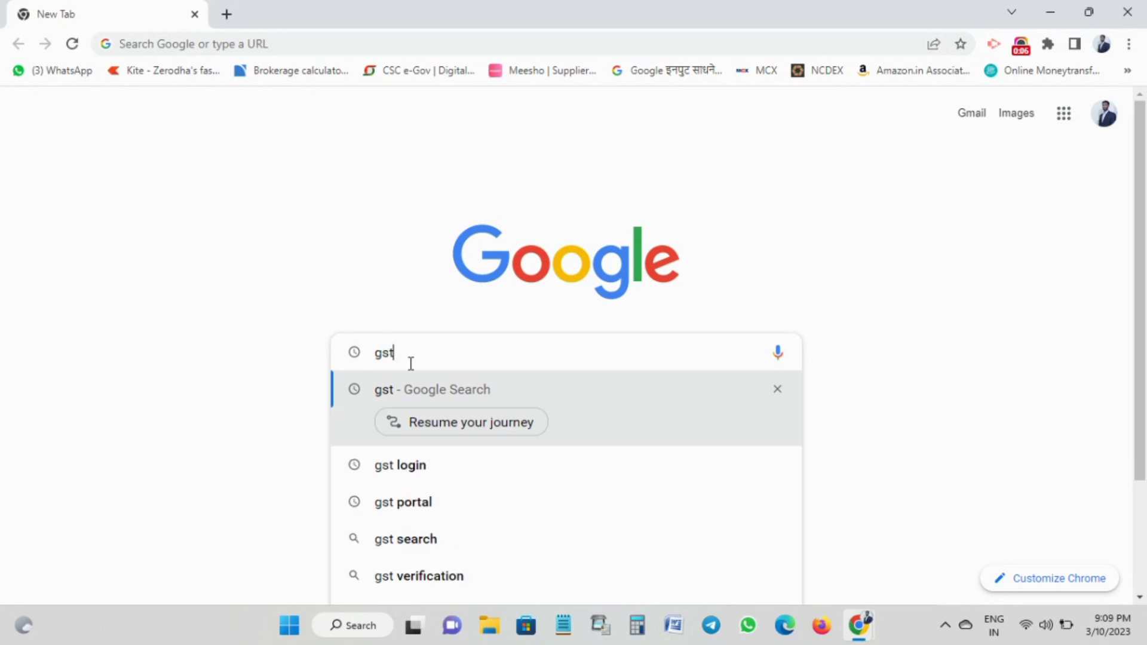
pyautogui.press('Return')
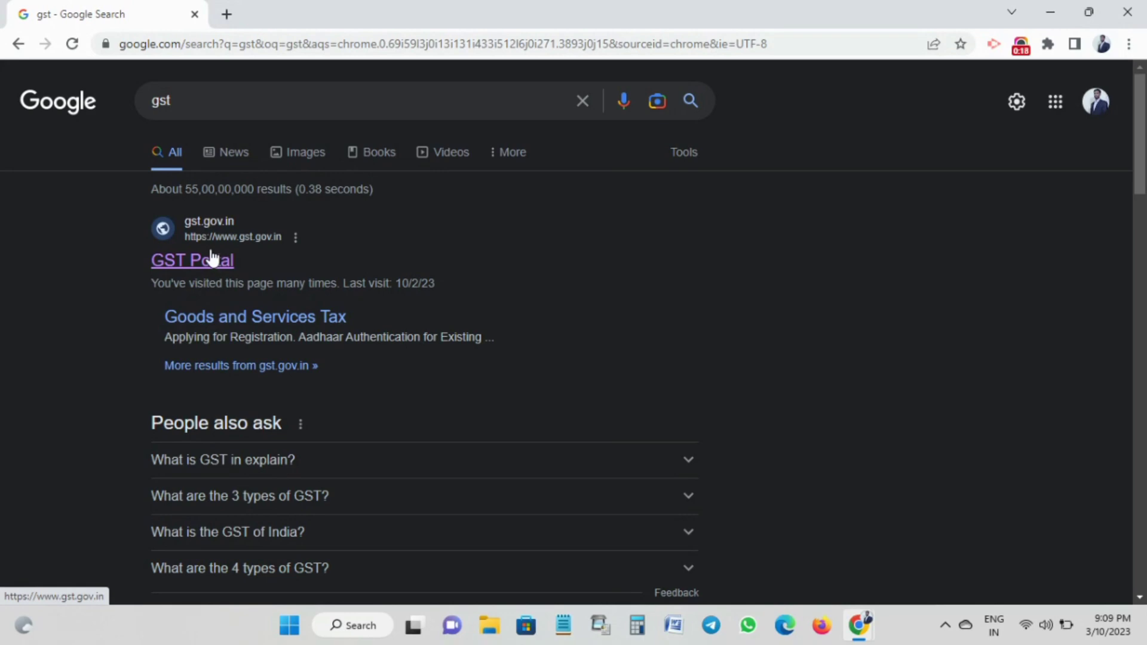
pyautogui.click(219, 261)
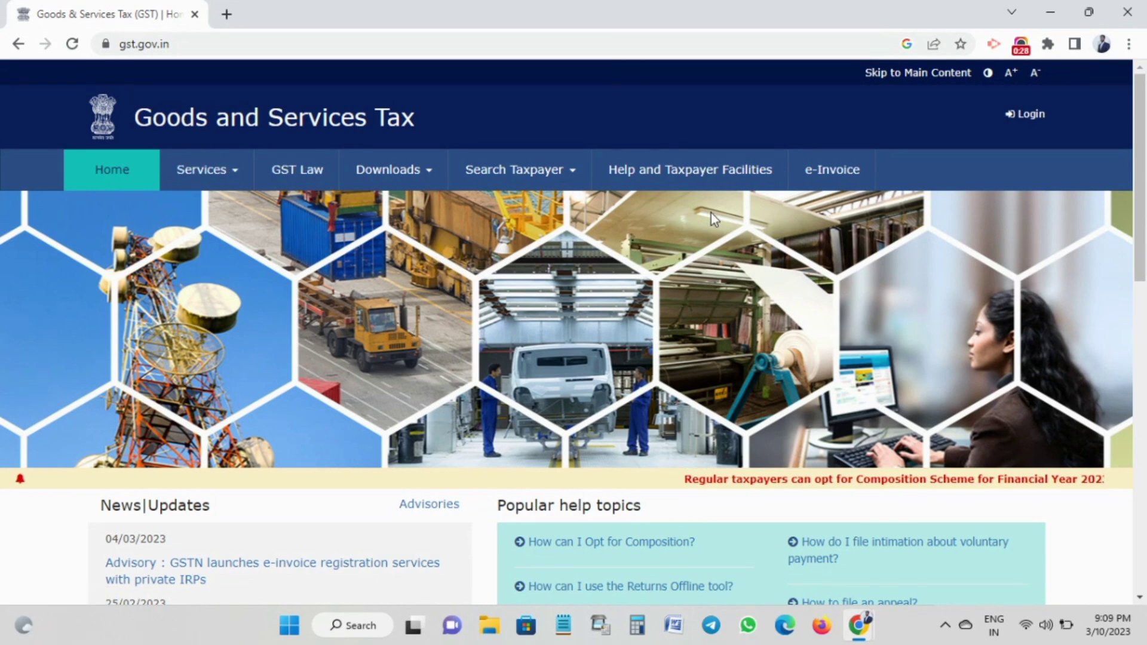
# Open the GST Portal login page and enter the username.
pyautogui.click(1024, 115)
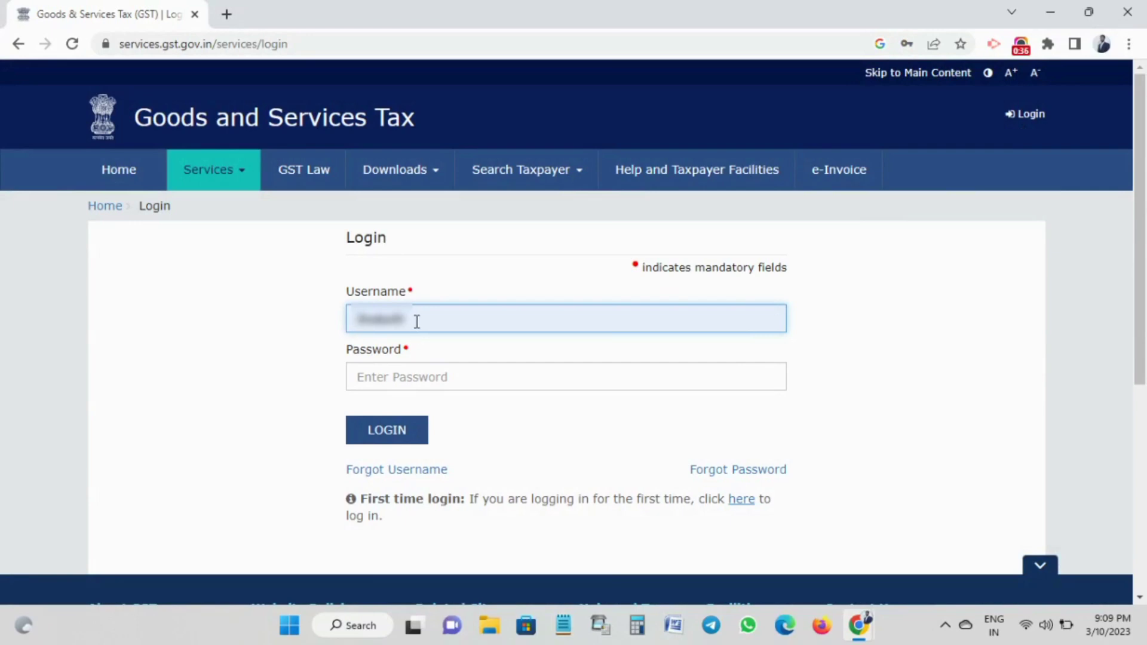
pyautogui.click(328, 386)
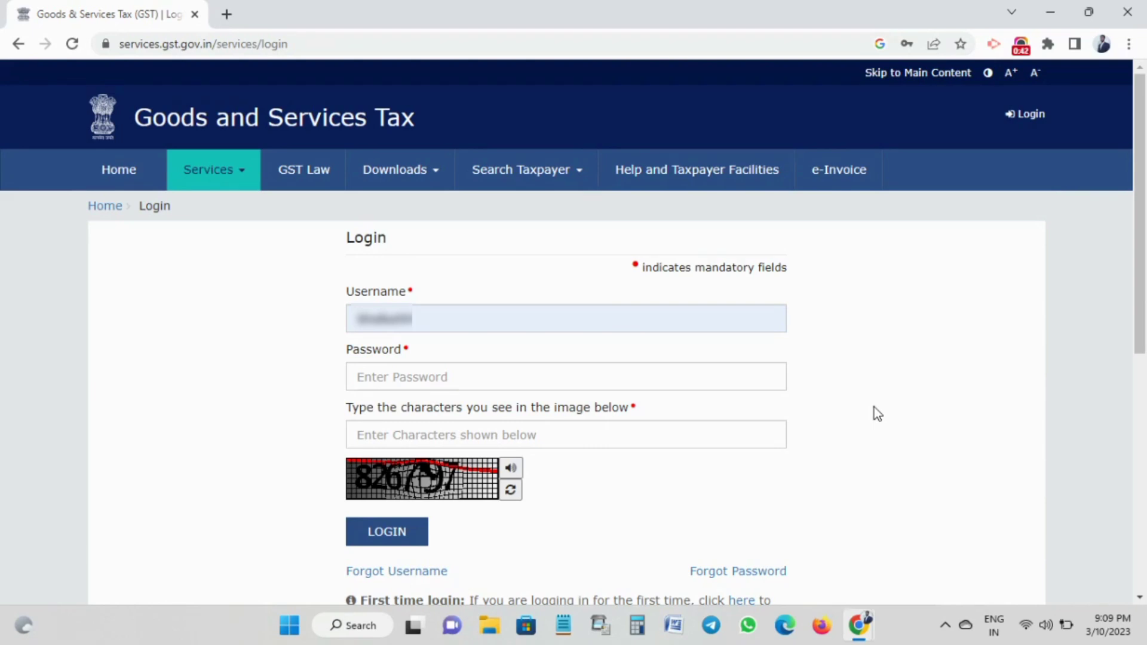
pyautogui.scroll(-1, 874, 407)
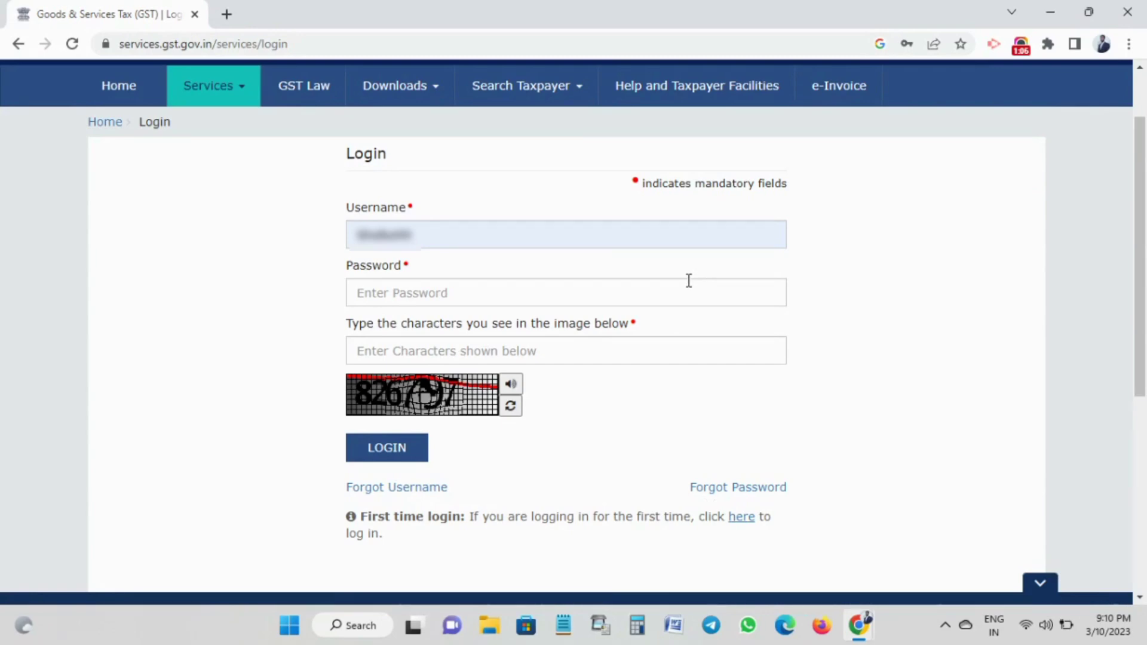
# Fill the password from the saved autofill entry and type the image characters.
pyautogui.click(412, 297)
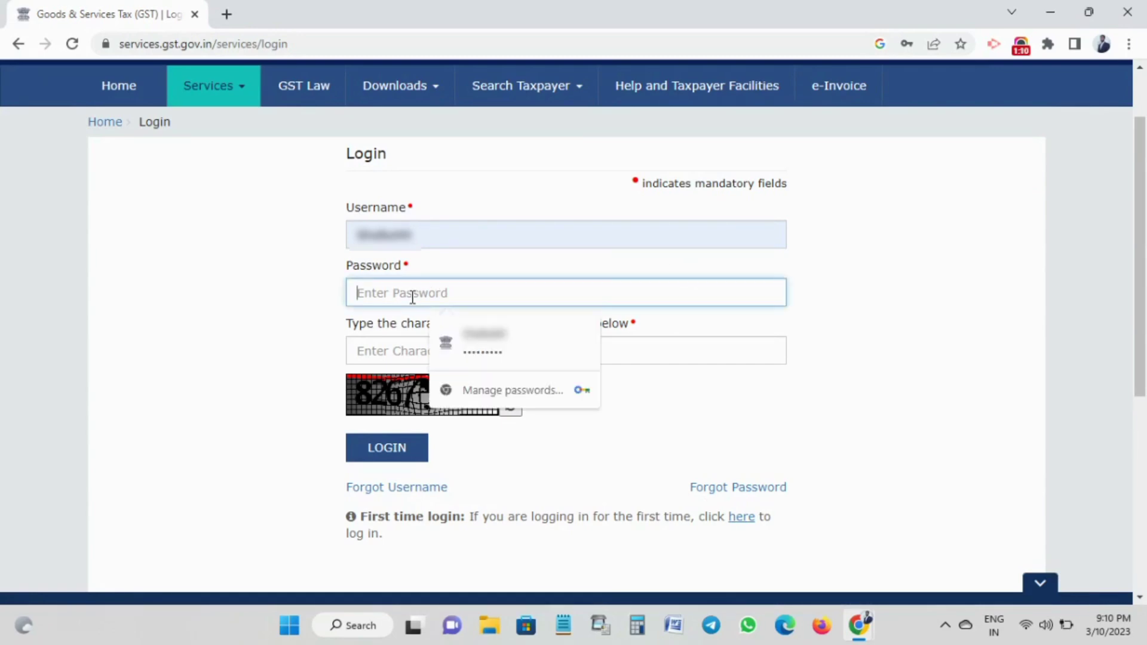
pyautogui.press('Down')
pyautogui.press('Return')
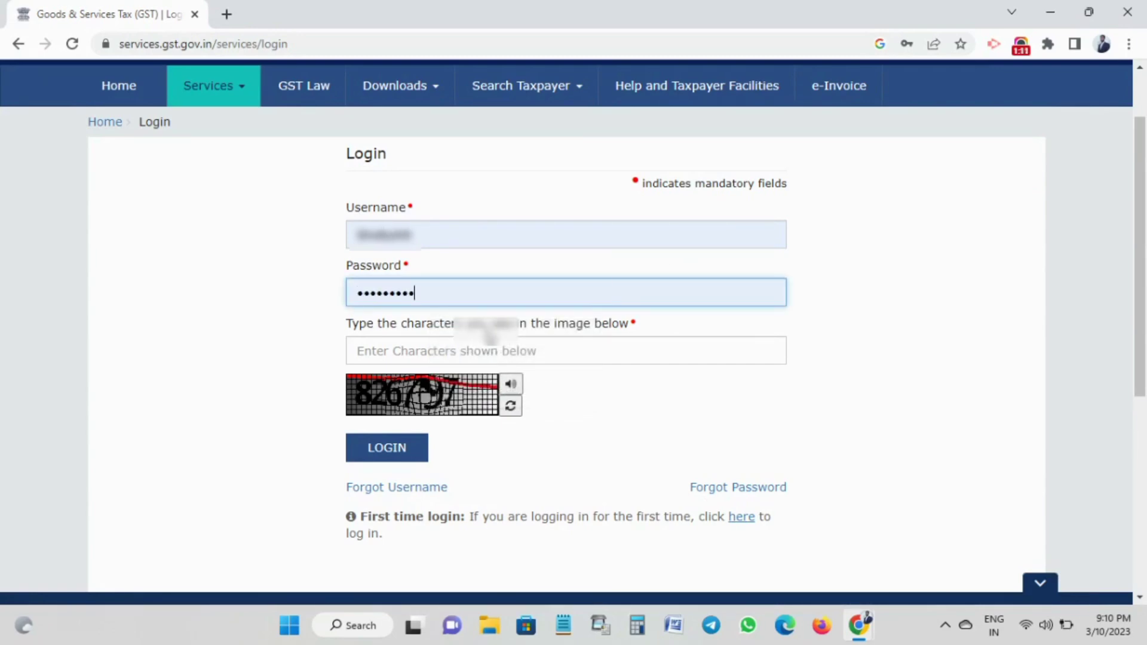
pyautogui.click(434, 348)
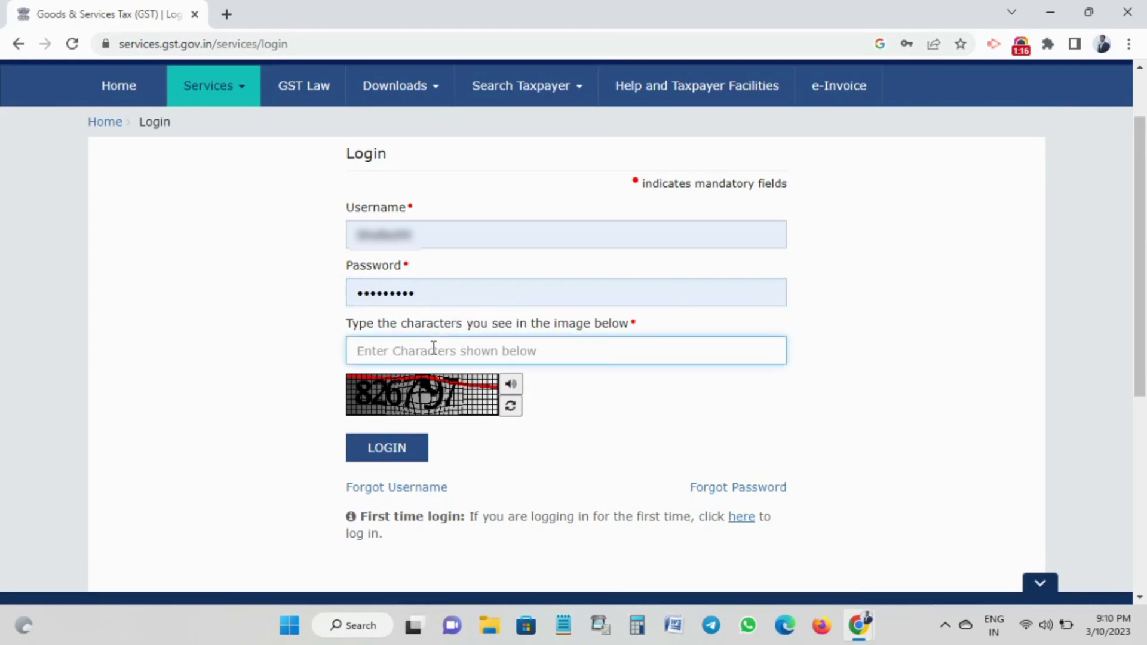
pyautogui.write('826797')
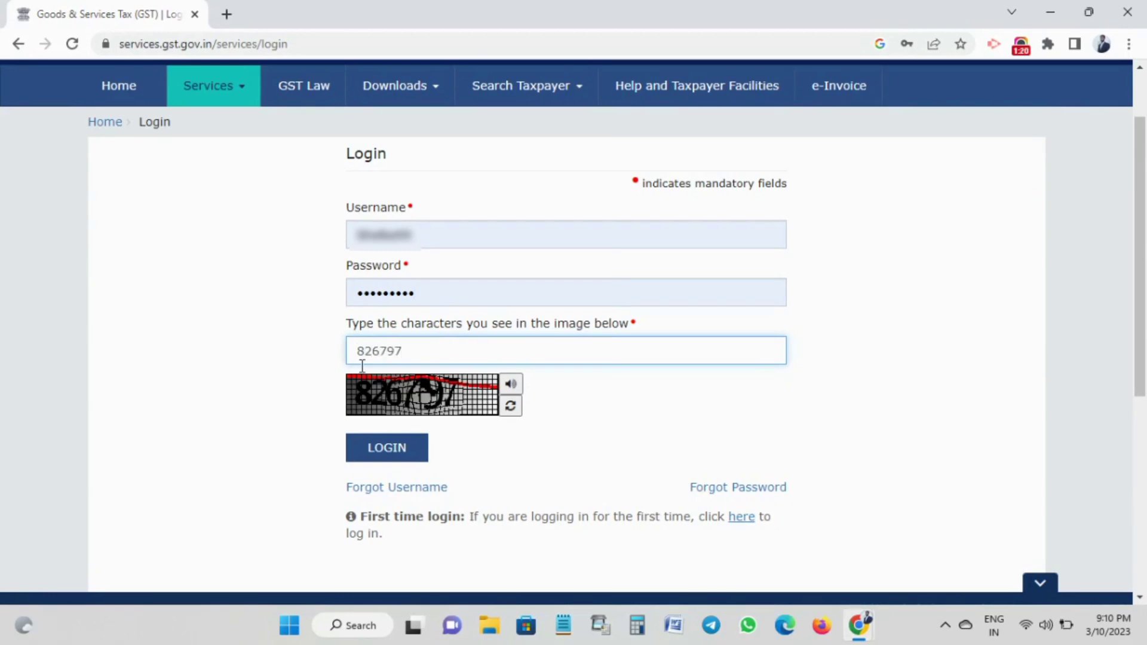
pyautogui.click(327, 376)
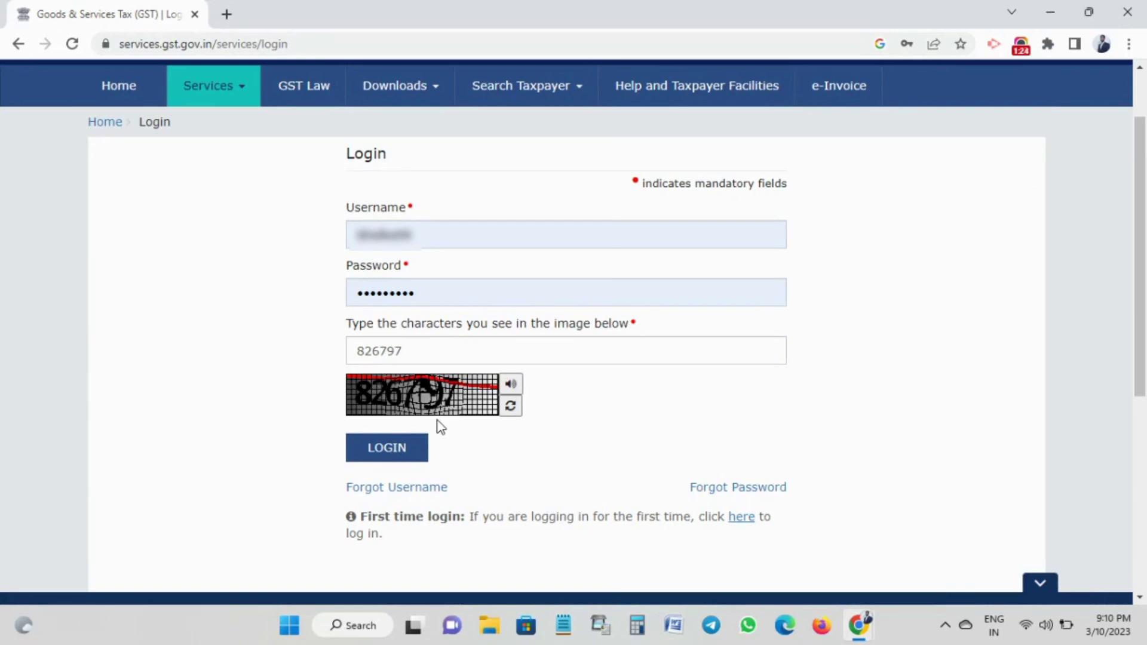
# Sign in, look over the Returns Calendar, and go to the Return Dashboard.
pyautogui.click(387, 451)
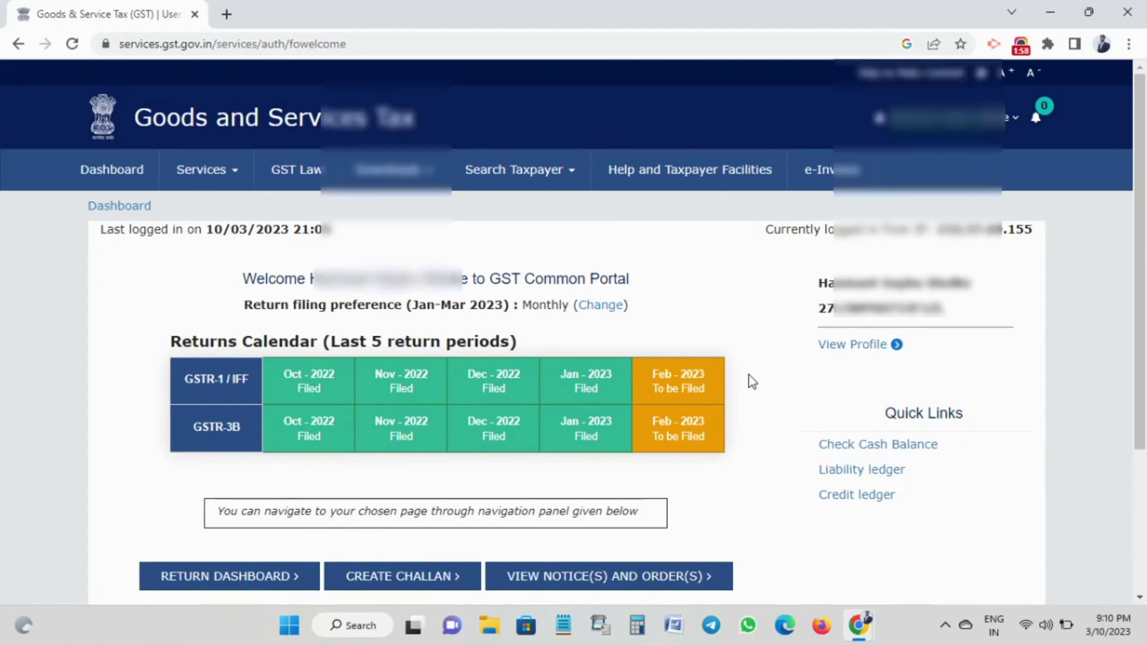
pyautogui.scroll(-1, 748, 375)
pyautogui.scroll(-3, 748, 372)
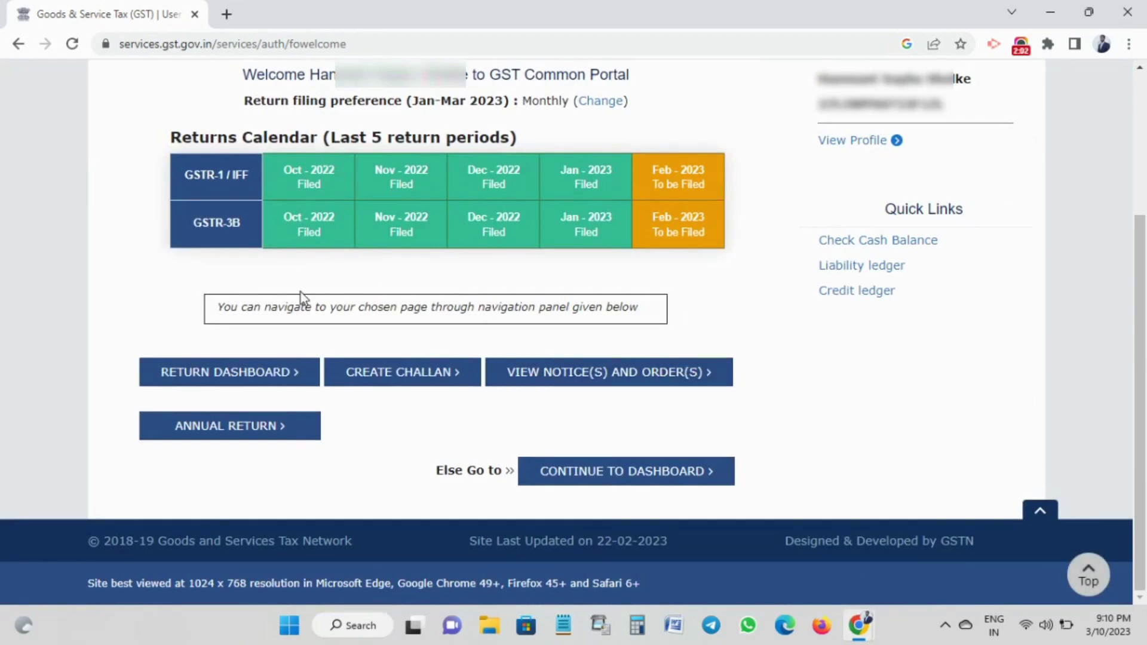
pyautogui.click(233, 381)
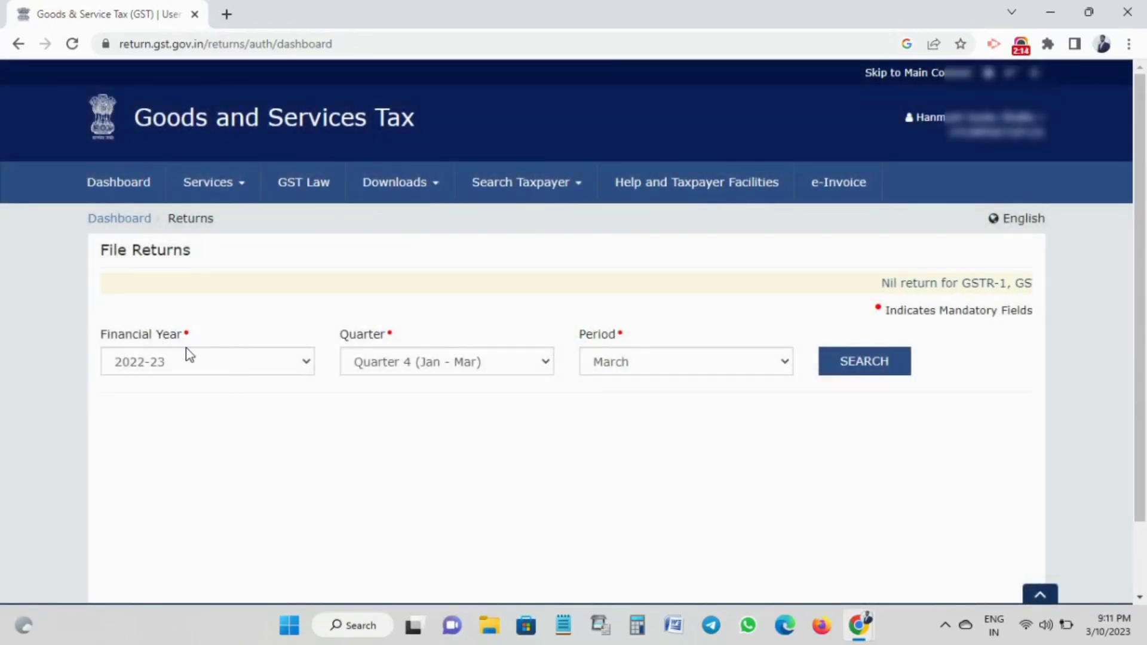
# Search returns for FY 2022-23, Quarter 4 (Jan - Mar), period February, and view the return tiles.
pyautogui.click(189, 367)
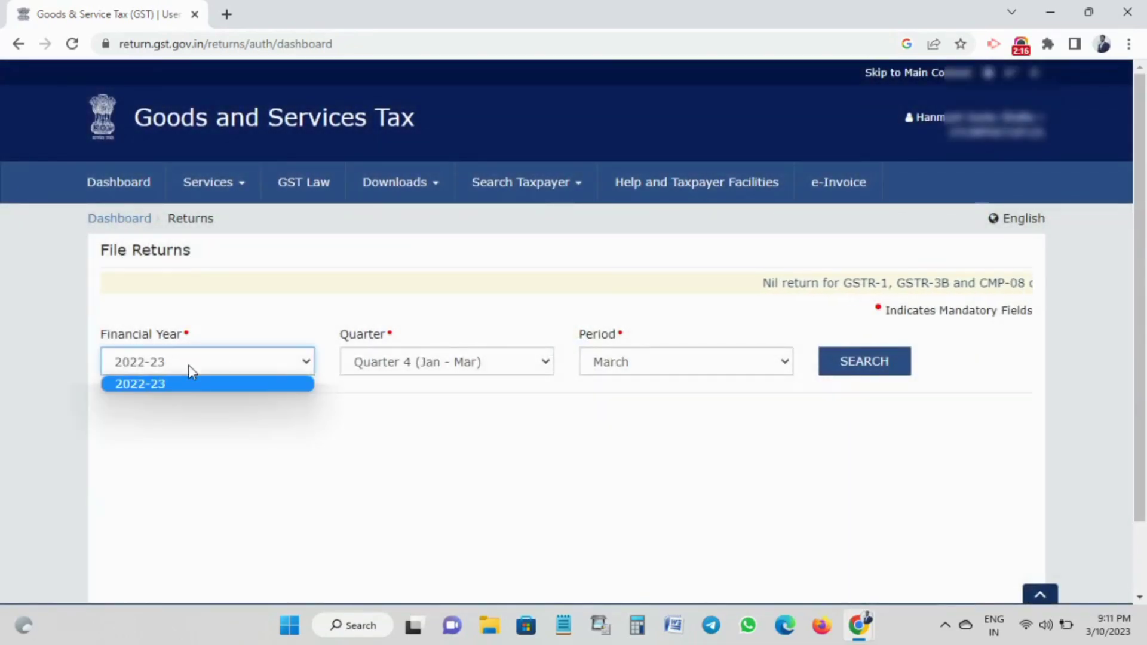
pyautogui.click(170, 369)
pyautogui.click(411, 369)
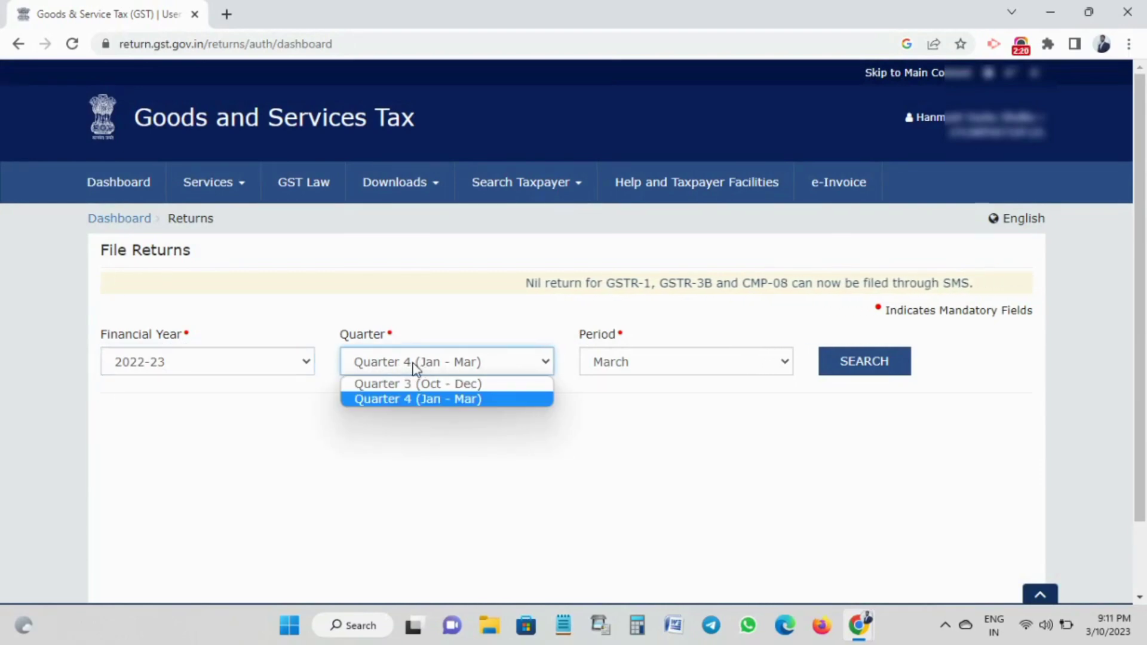
pyautogui.click(395, 366)
pyautogui.click(634, 363)
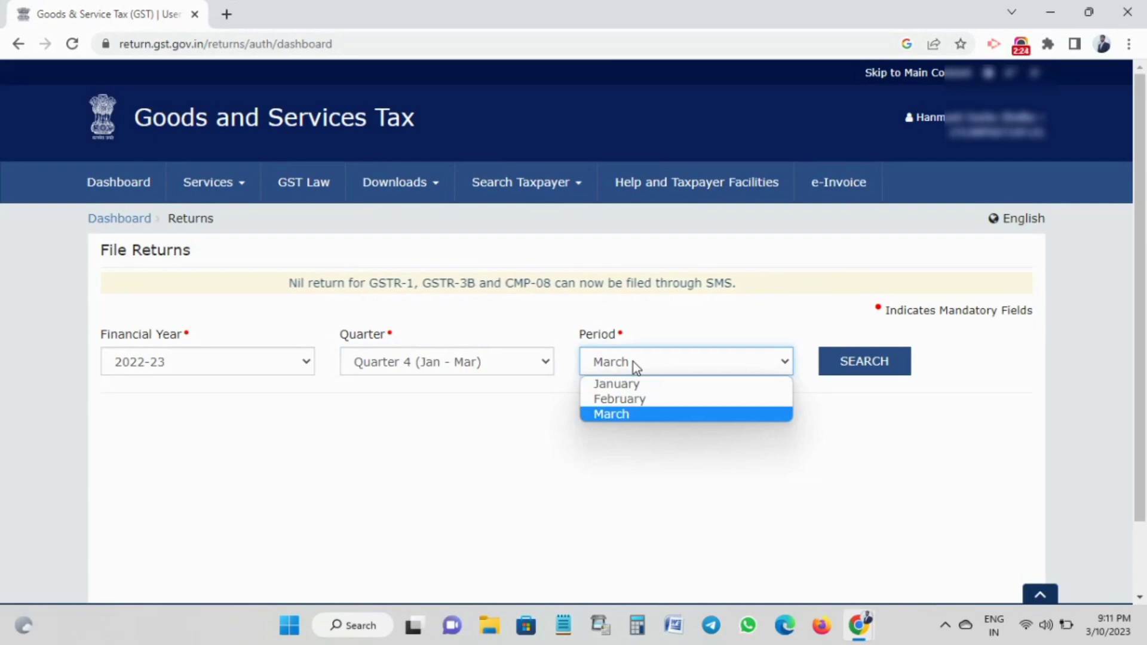
pyautogui.click(618, 399)
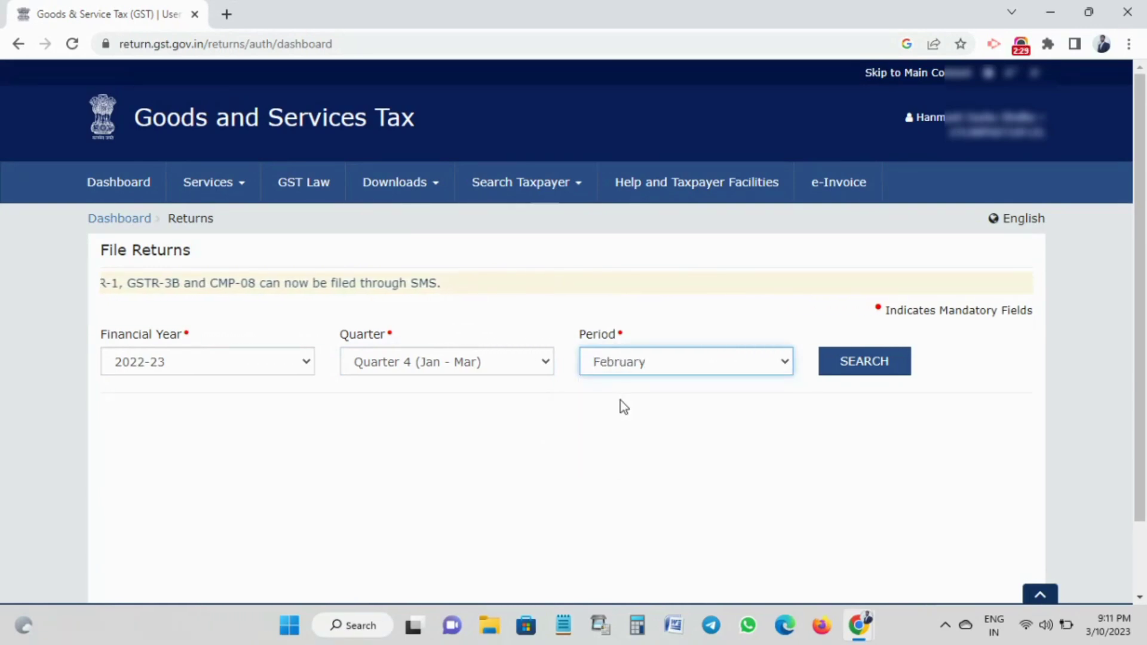
pyautogui.click(867, 367)
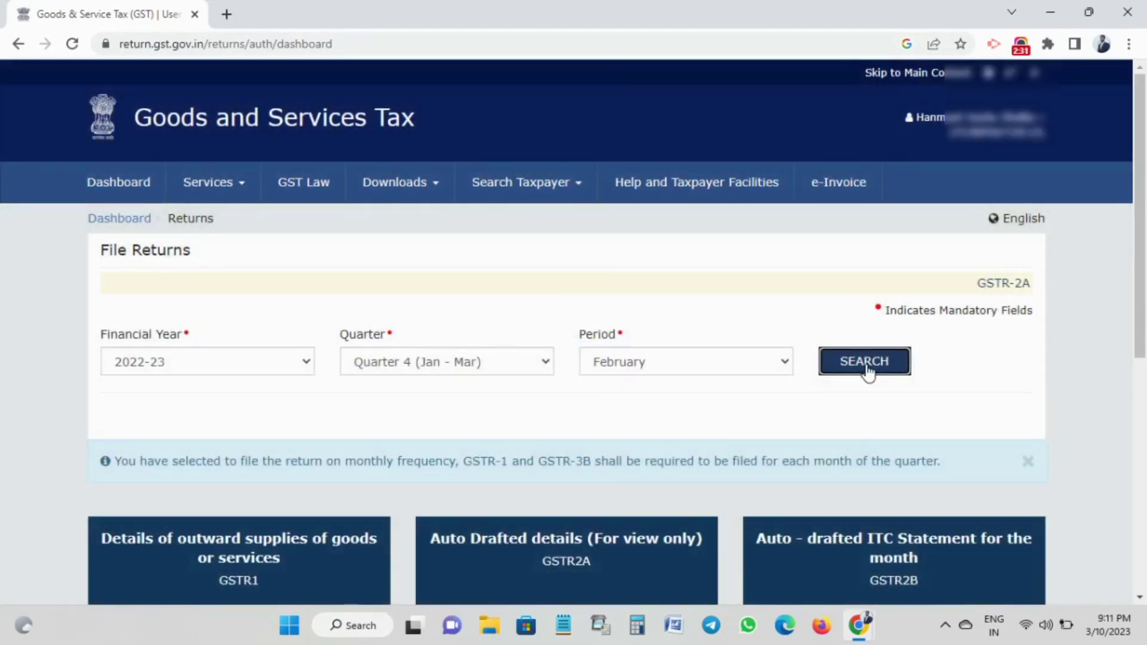
pyautogui.click(841, 414)
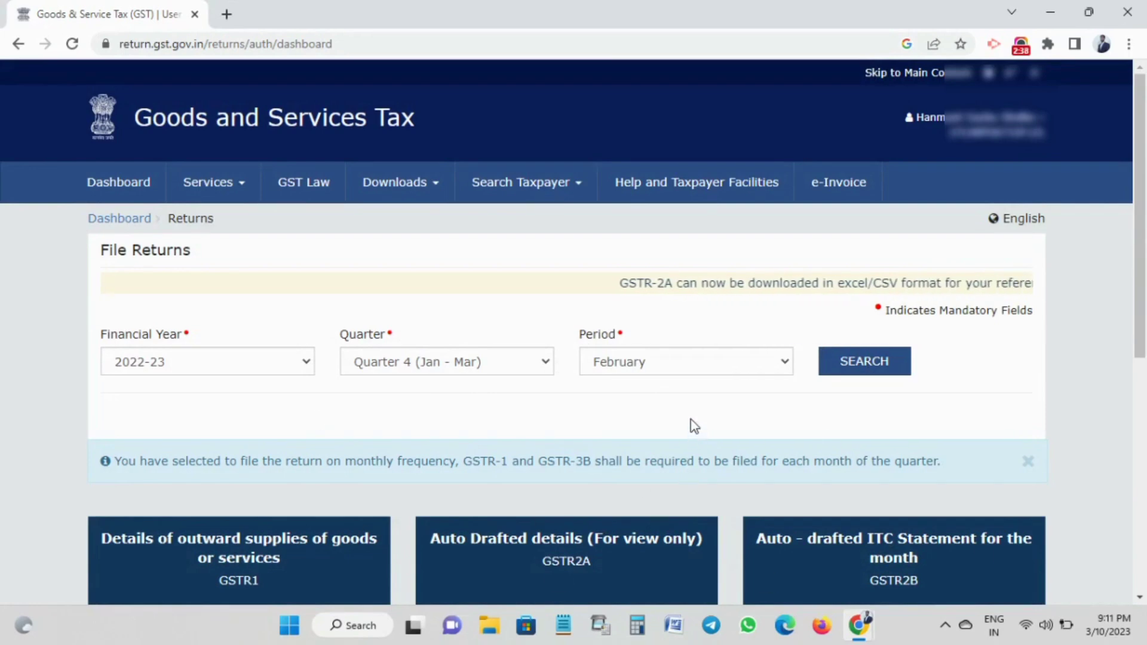
pyautogui.scroll(-3, 692, 422)
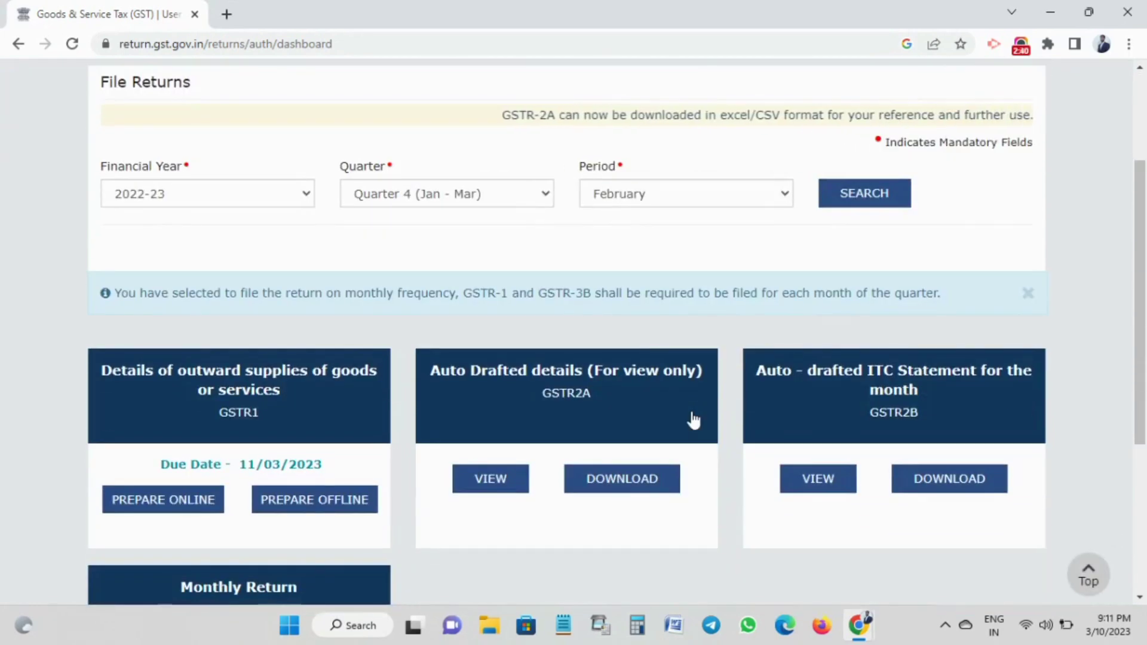
pyautogui.scroll(-5, 693, 420)
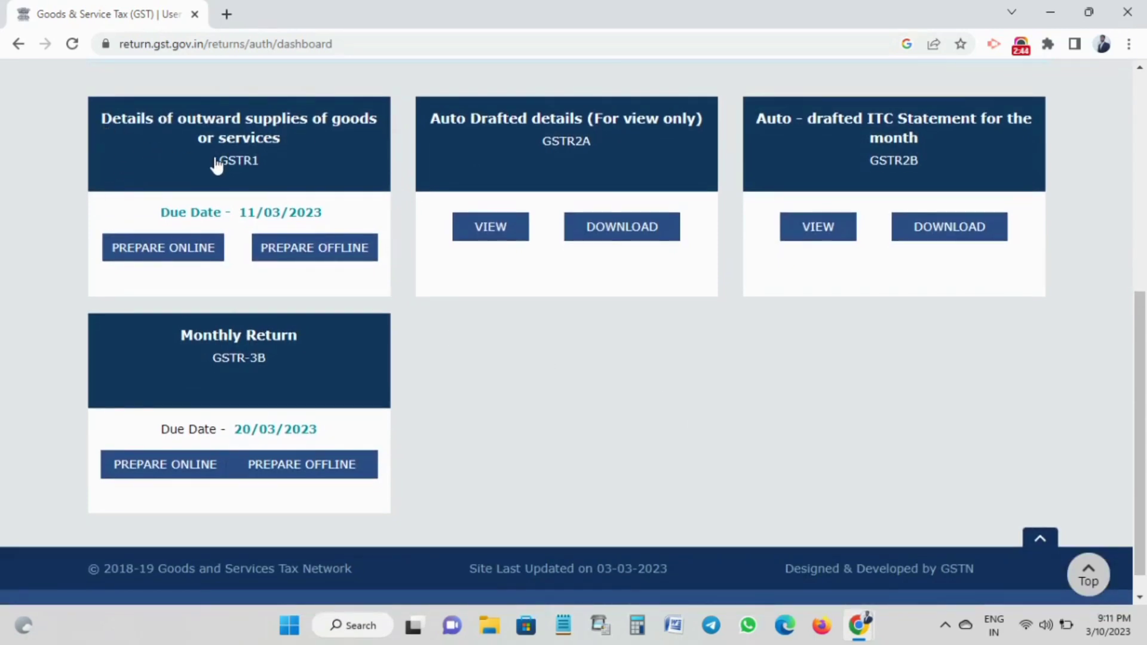
pyautogui.moveTo(219, 163); pyautogui.dragTo(261, 166)
# Prepare the February GSTR-1 online and tick File Nil GSTR-1.
pyautogui.click(179, 253)
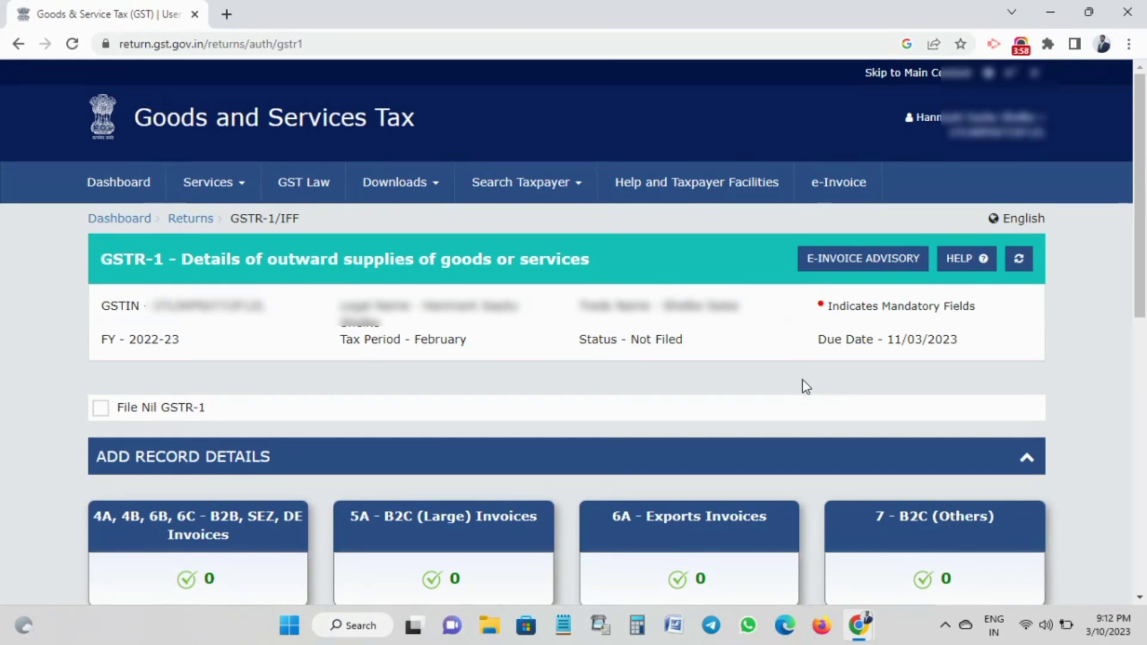
pyautogui.scroll(-5, 793, 389)
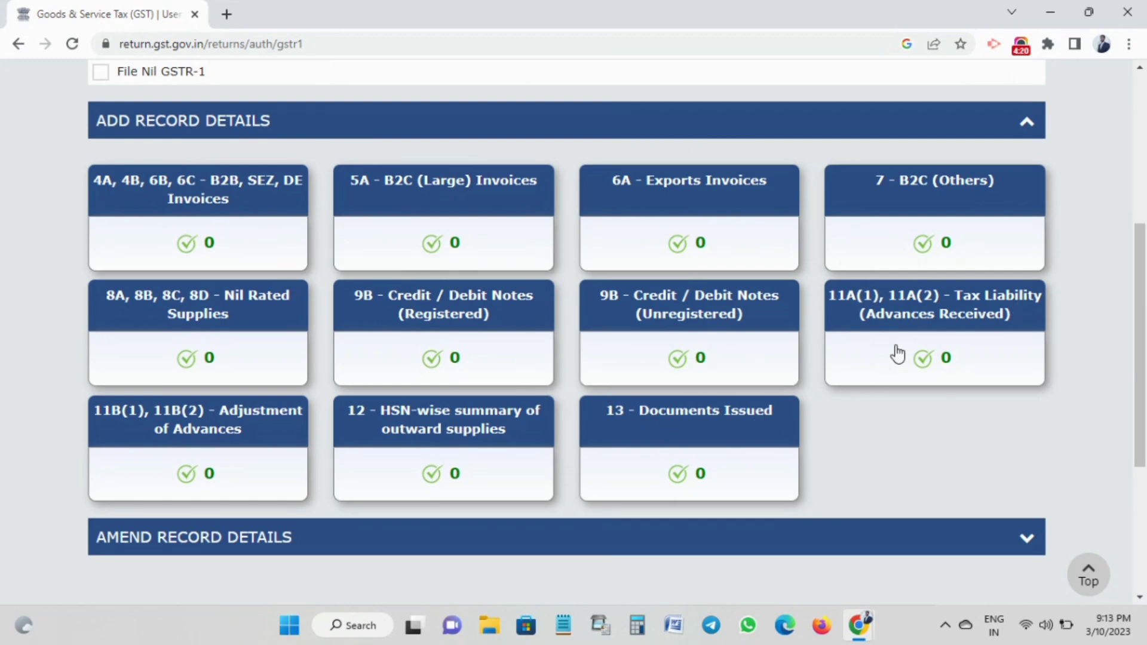
pyautogui.scroll(3, 848, 431)
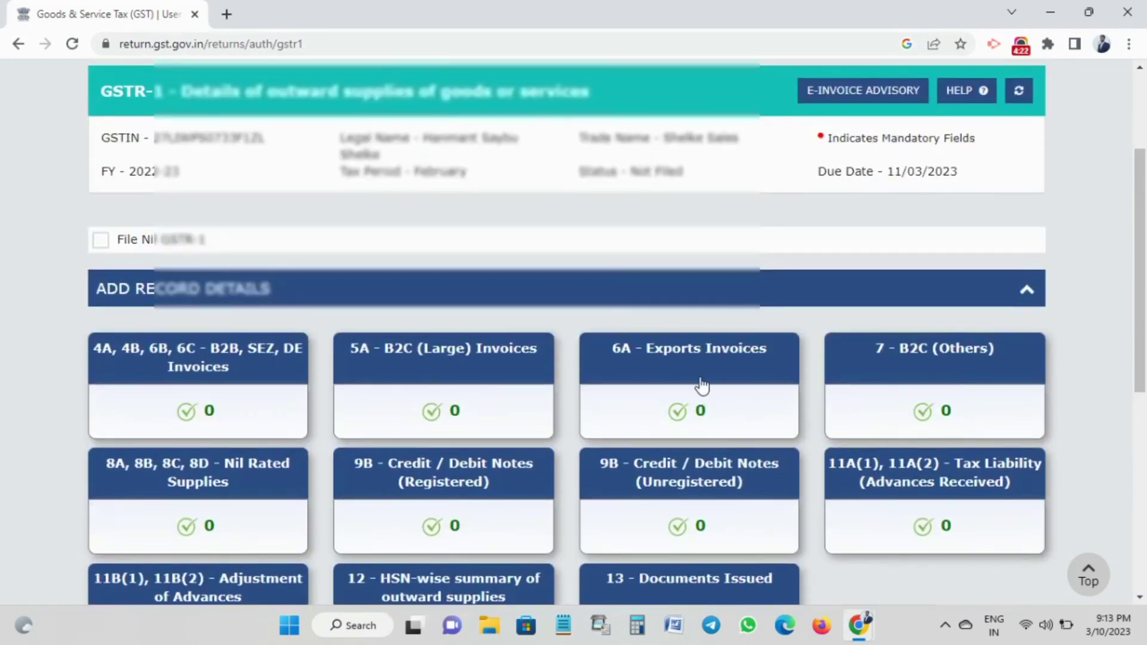
pyautogui.scroll(3, 700, 384)
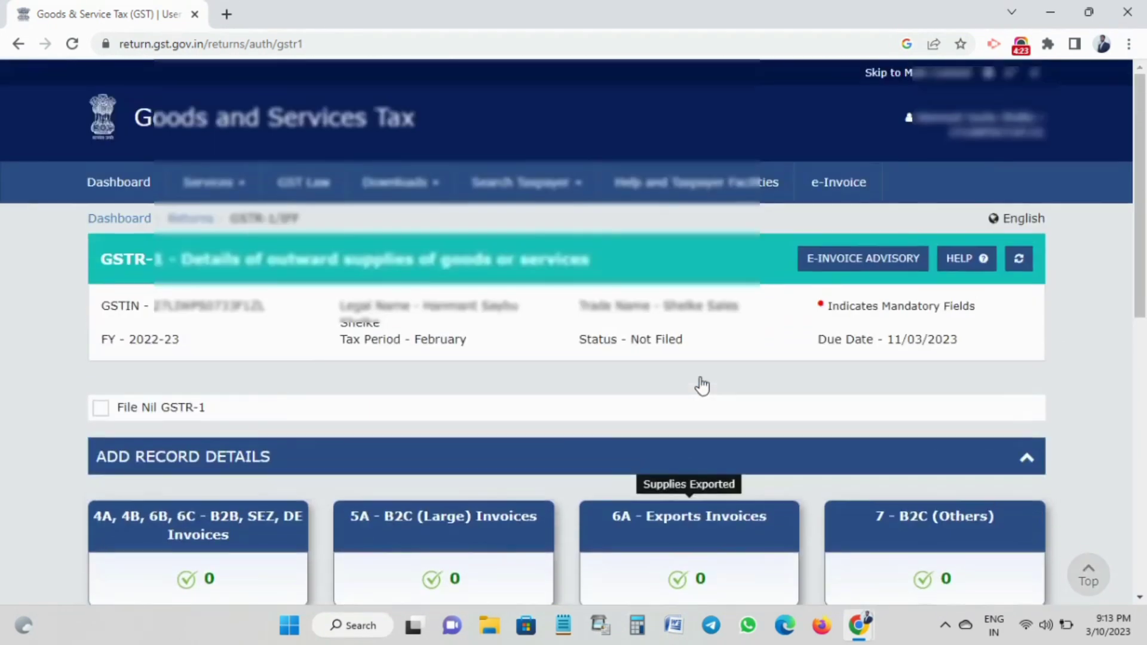
pyautogui.click(100, 408)
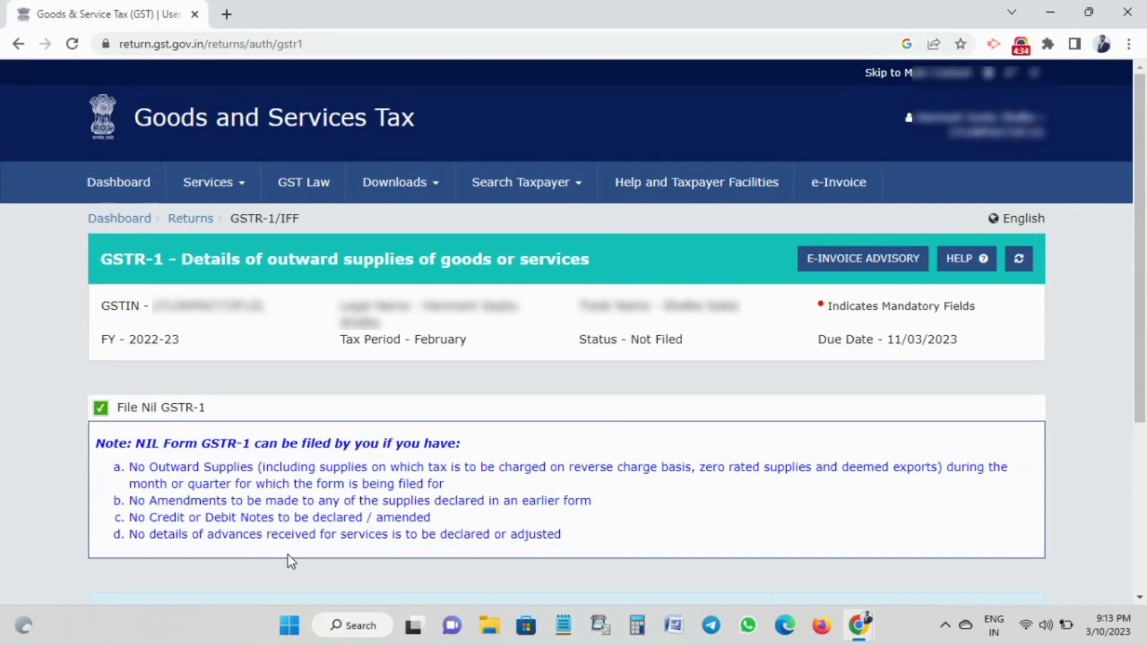
# Highlight the NIL conditions: no outward supplies, amendments, credit/debit notes or advances.
pyautogui.moveTo(130, 472); pyautogui.dragTo(253, 472)
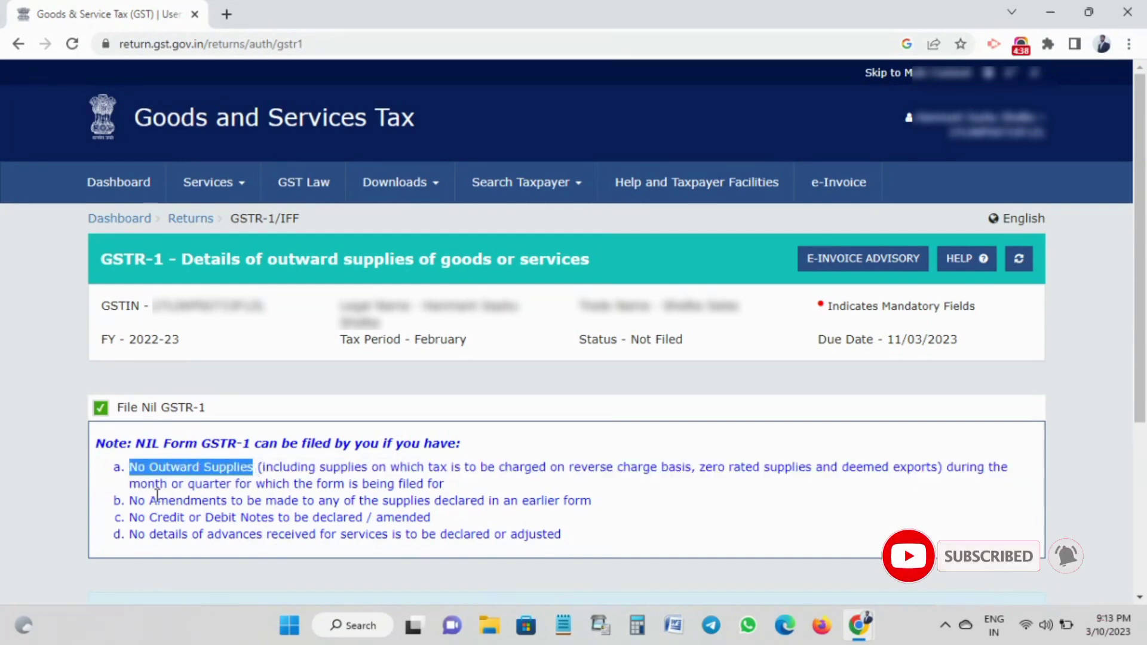
pyautogui.moveTo(129, 501); pyautogui.dragTo(603, 511)
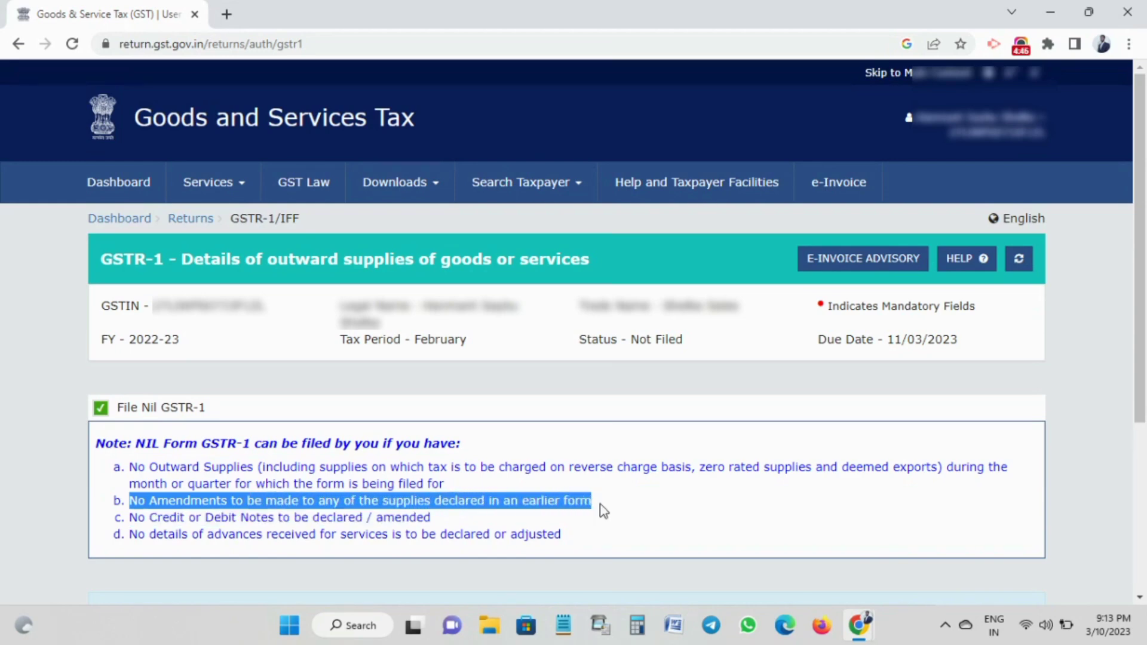
pyautogui.moveTo(130, 517); pyautogui.dragTo(281, 519)
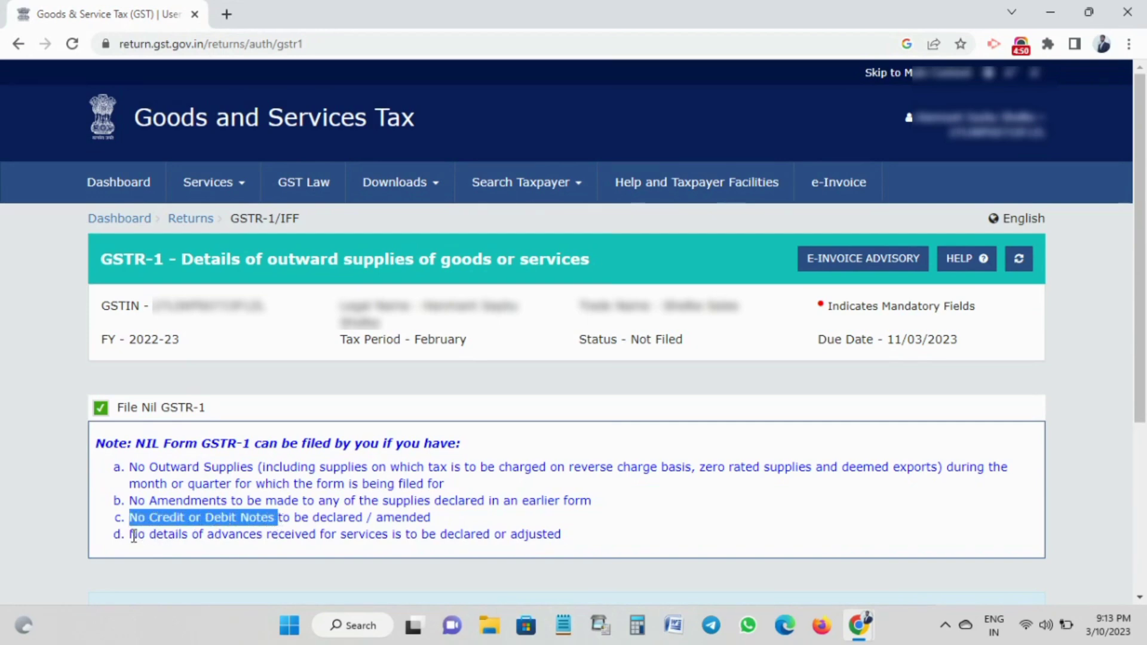
pyautogui.moveTo(131, 535); pyautogui.dragTo(586, 571)
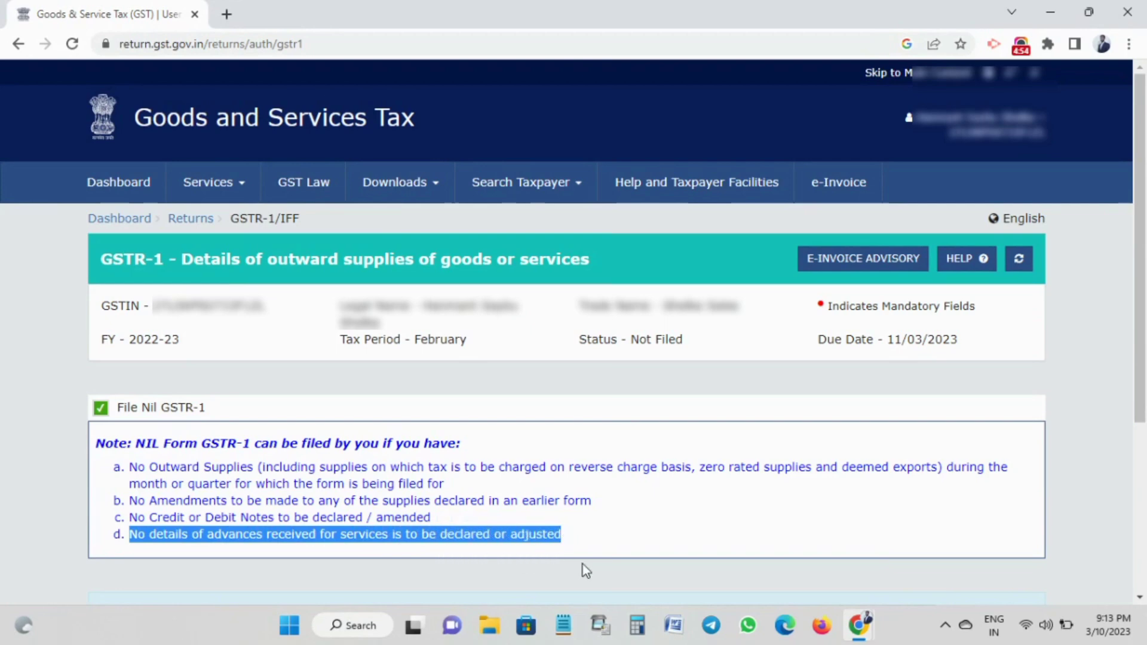
pyautogui.click(573, 545)
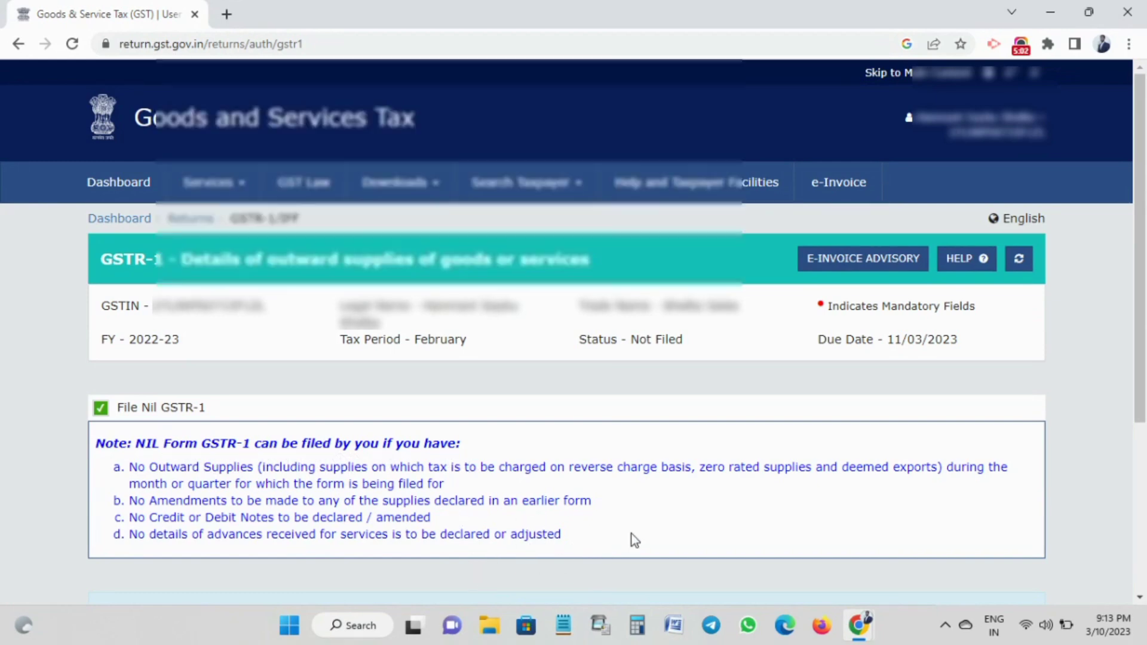
# Proceed to File Statement, tick the declaration and select the authorised signatory.
pyautogui.scroll(-4, 632, 518)
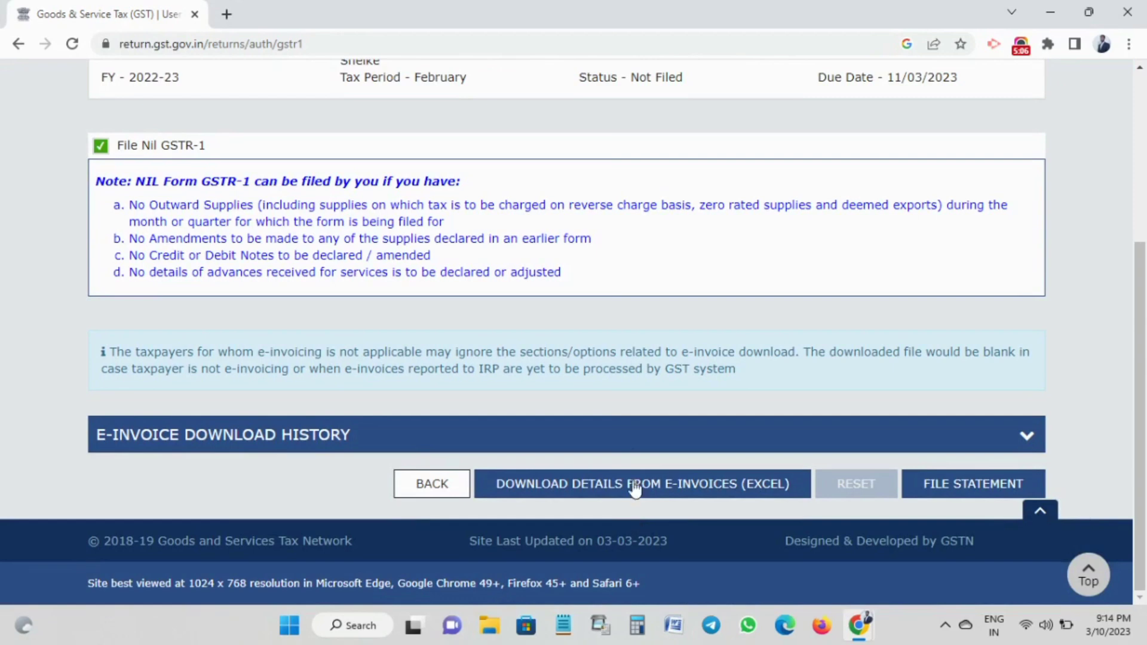
pyautogui.click(960, 494)
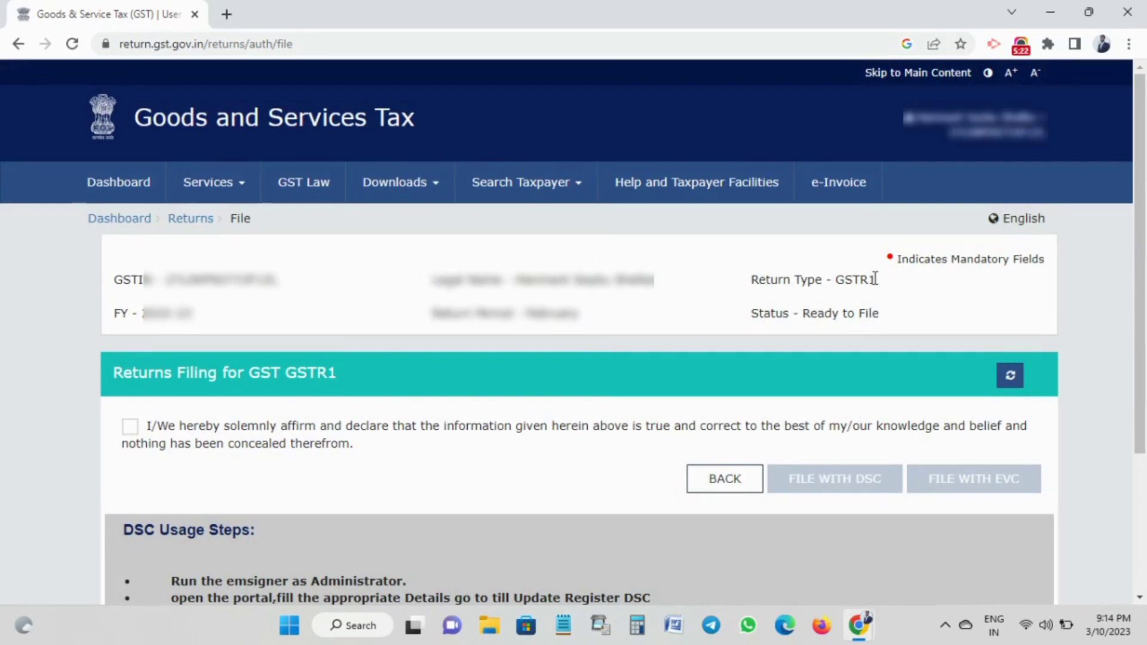
pyautogui.moveTo(840, 279); pyautogui.dragTo(880, 292)
pyautogui.click(129, 428)
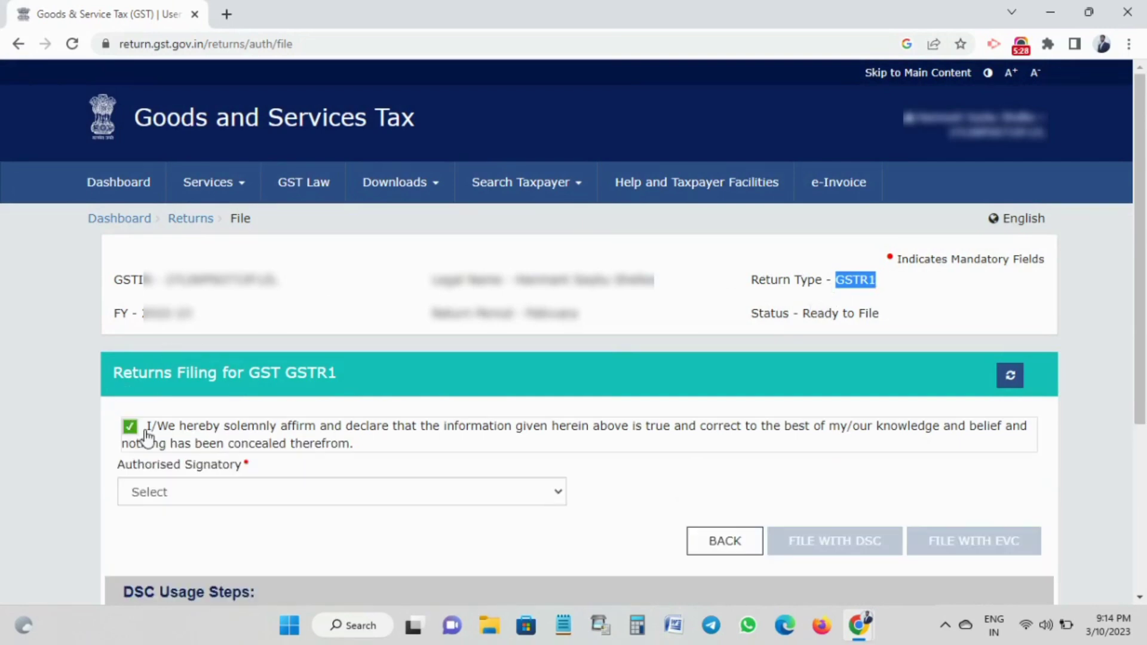
pyautogui.click(280, 492)
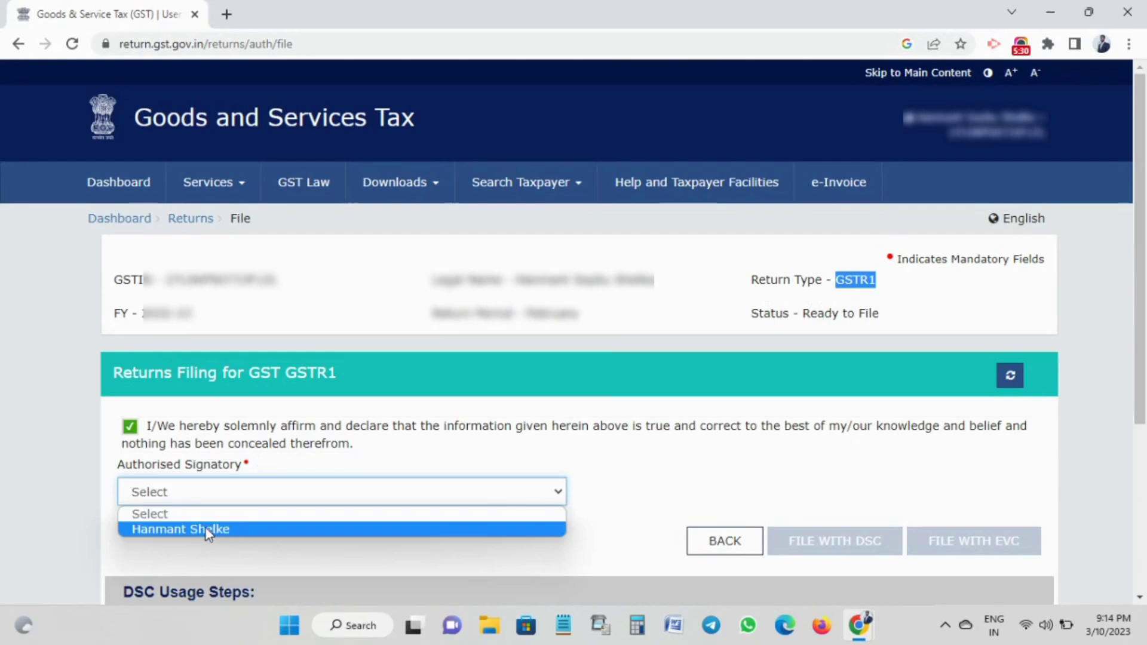
pyautogui.click(207, 529)
pyautogui.click(469, 532)
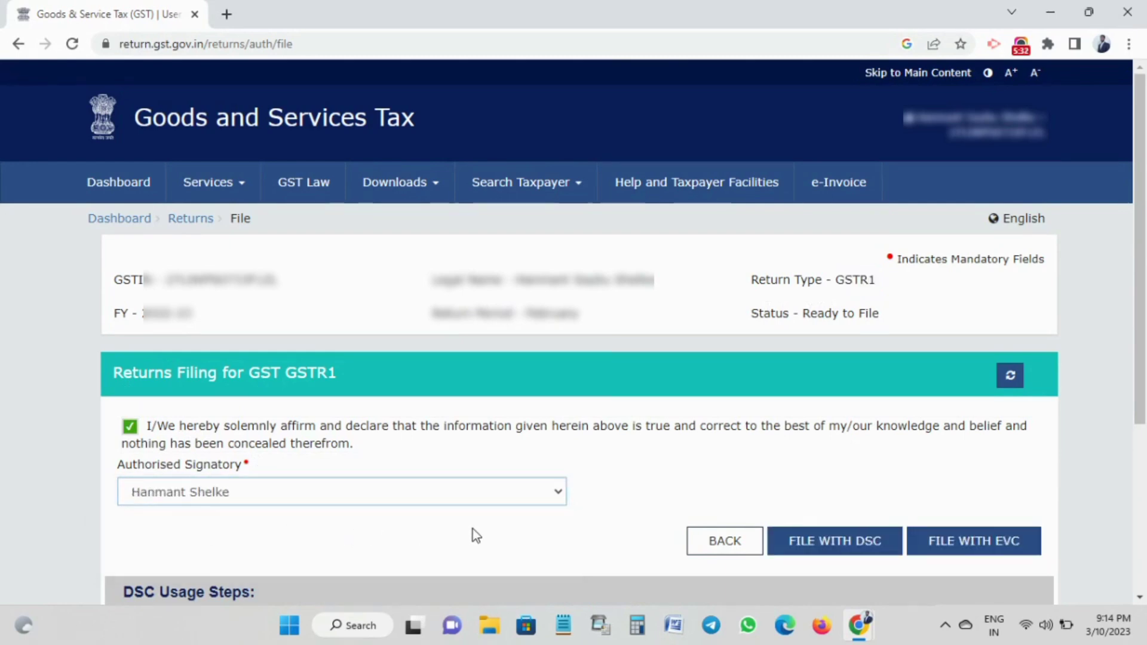
# File the GSTR-1 with EVC, entering and verifying the OTP.
pyautogui.click(982, 554)
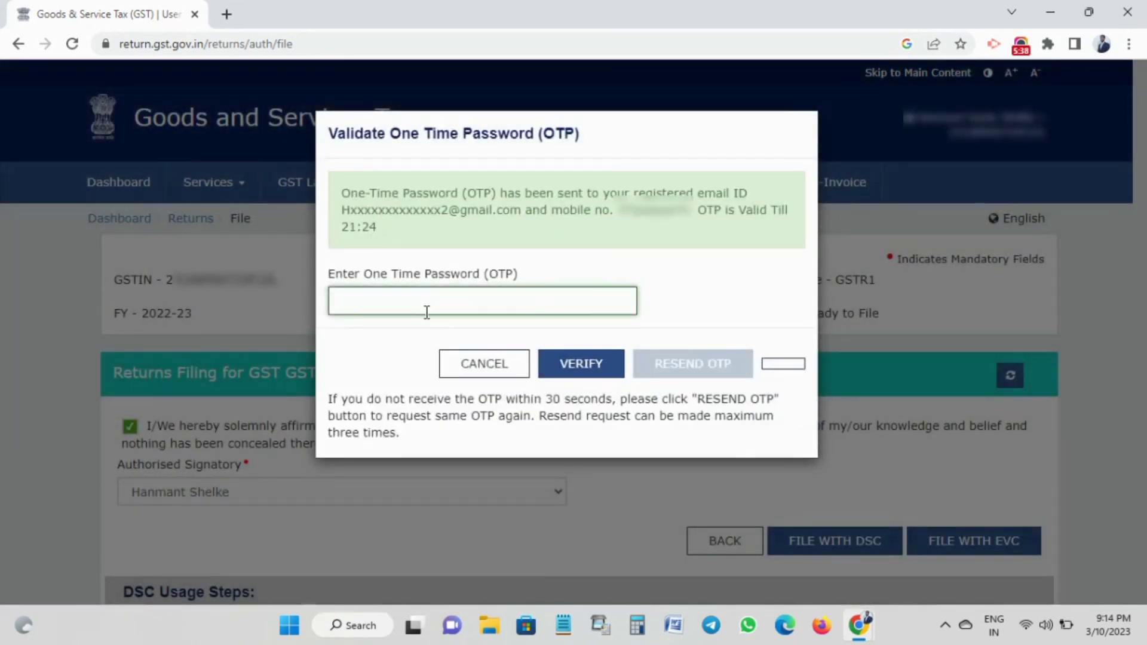
pyautogui.click(407, 303)
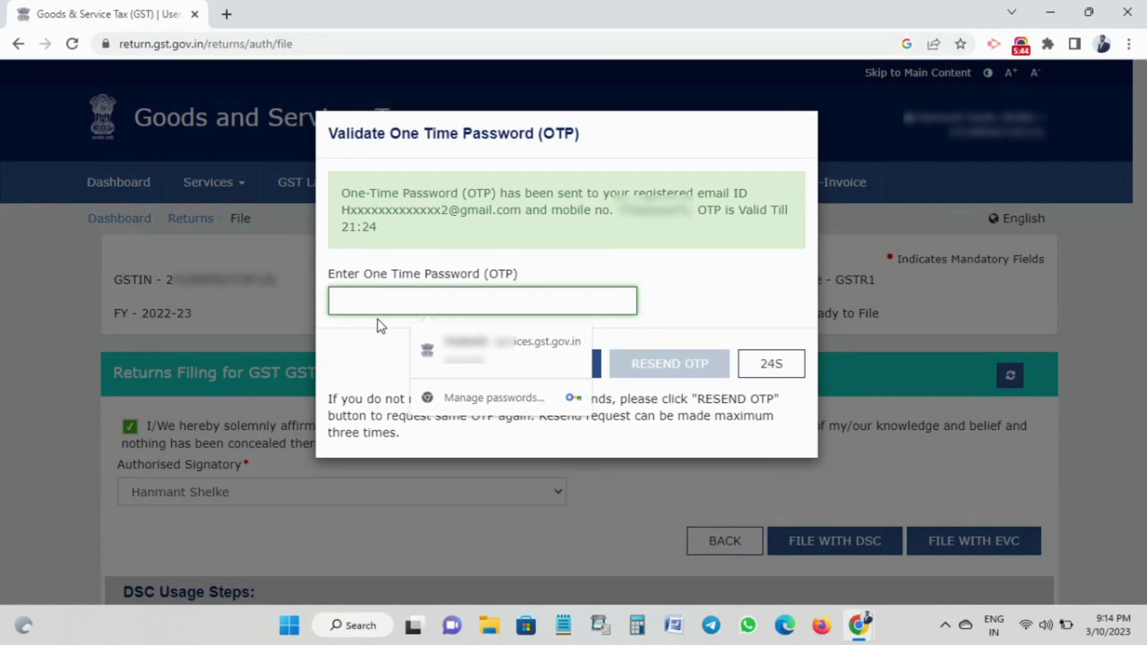
pyautogui.write('1')
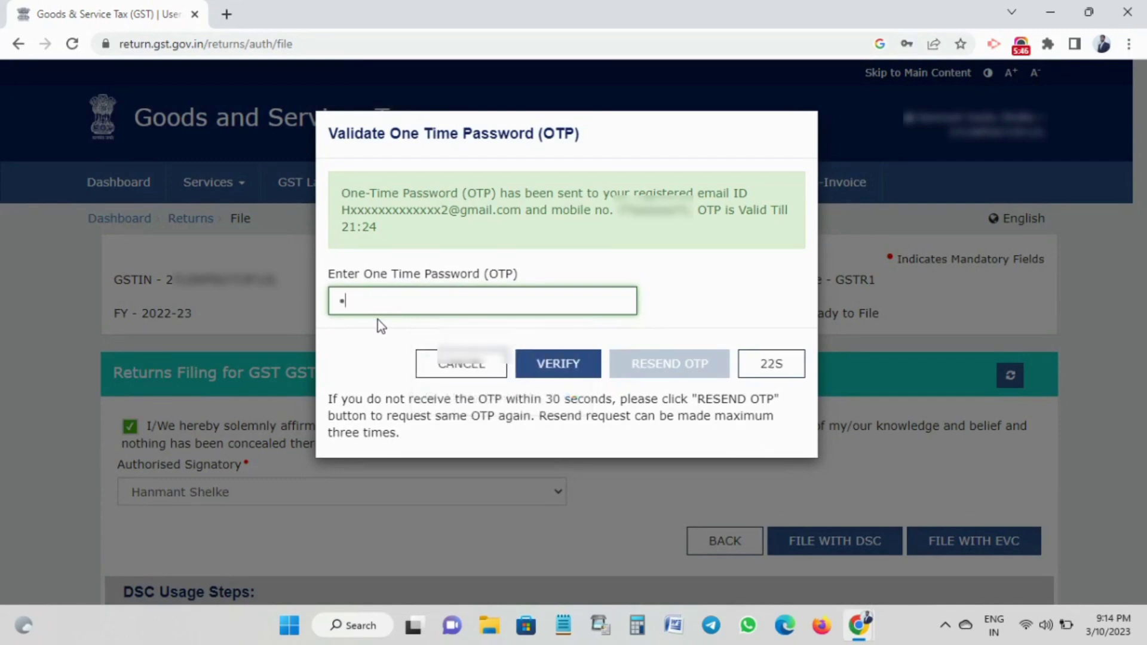
pyautogui.write('1')
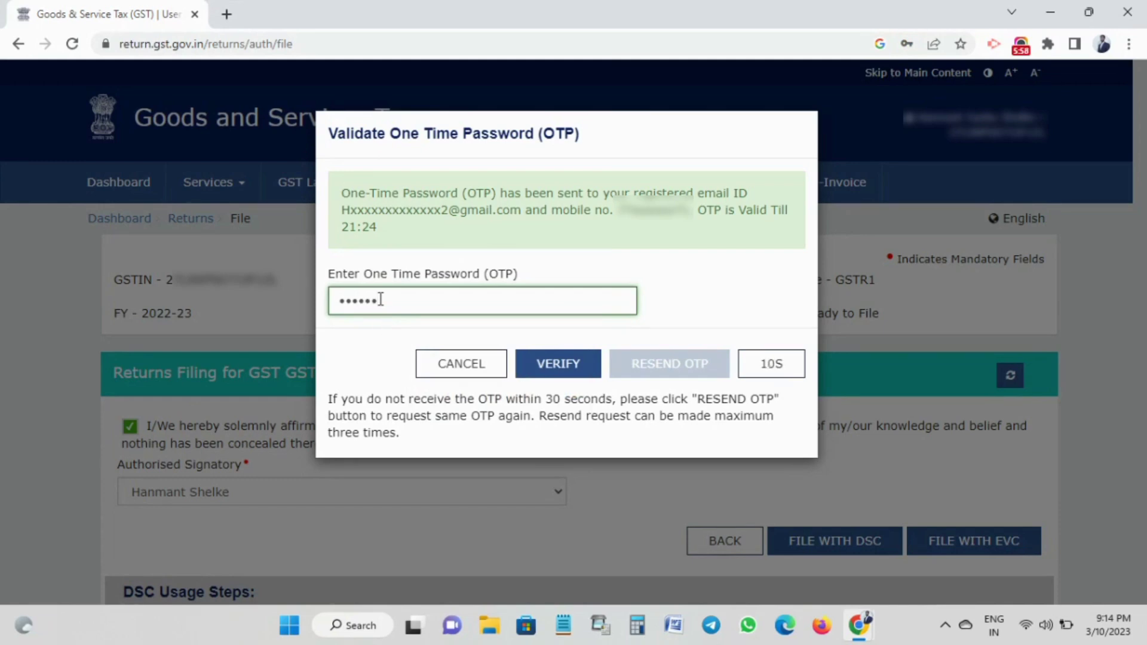
pyautogui.click(559, 366)
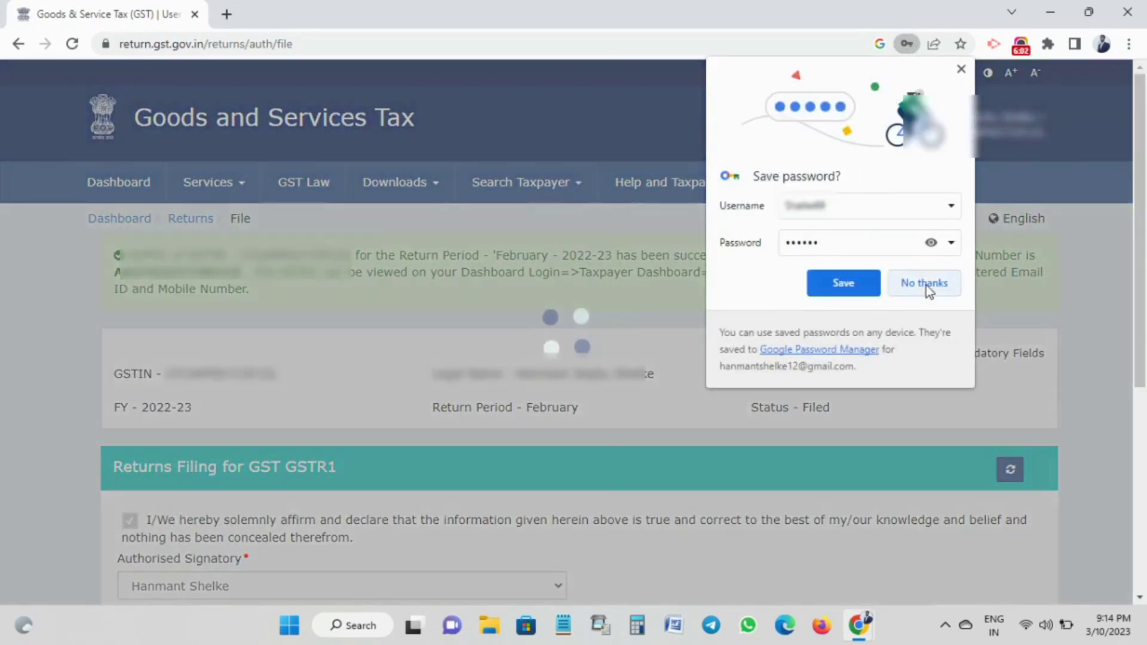
# Decline saving the password, note the success message and acknowledgment number, then return to Dashboard.
pyautogui.click(926, 284)
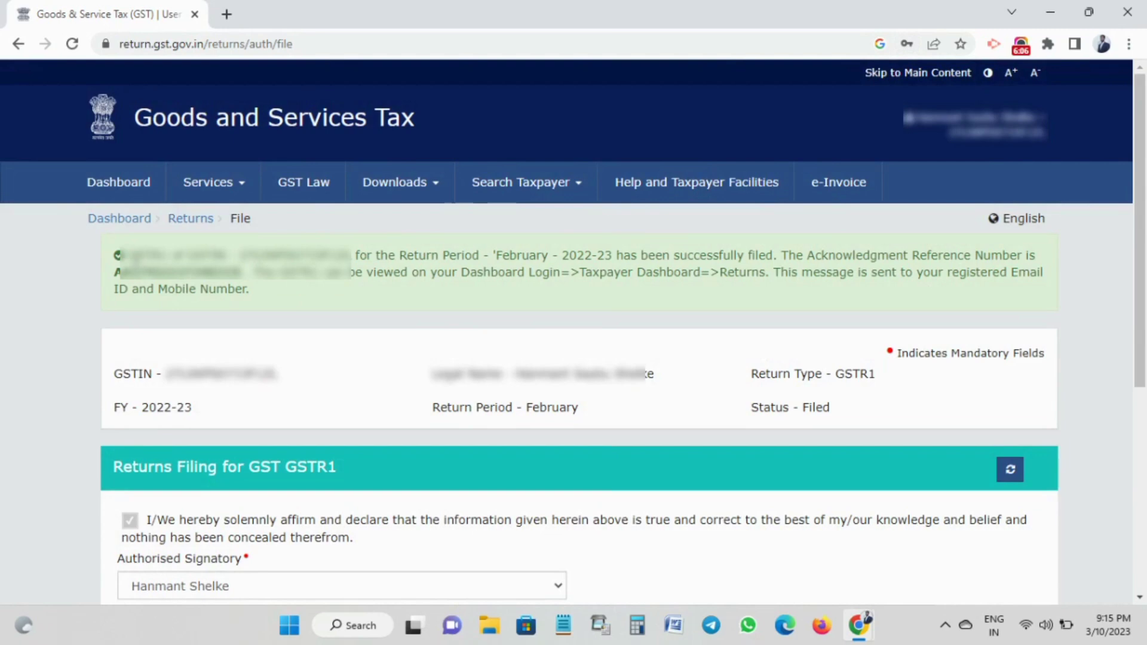
pyautogui.moveTo(125, 255); pyautogui.dragTo(307, 289)
pyautogui.click(307, 289)
pyautogui.moveTo(116, 270); pyautogui.dragTo(263, 296)
pyautogui.click(316, 328)
pyautogui.click(124, 224)
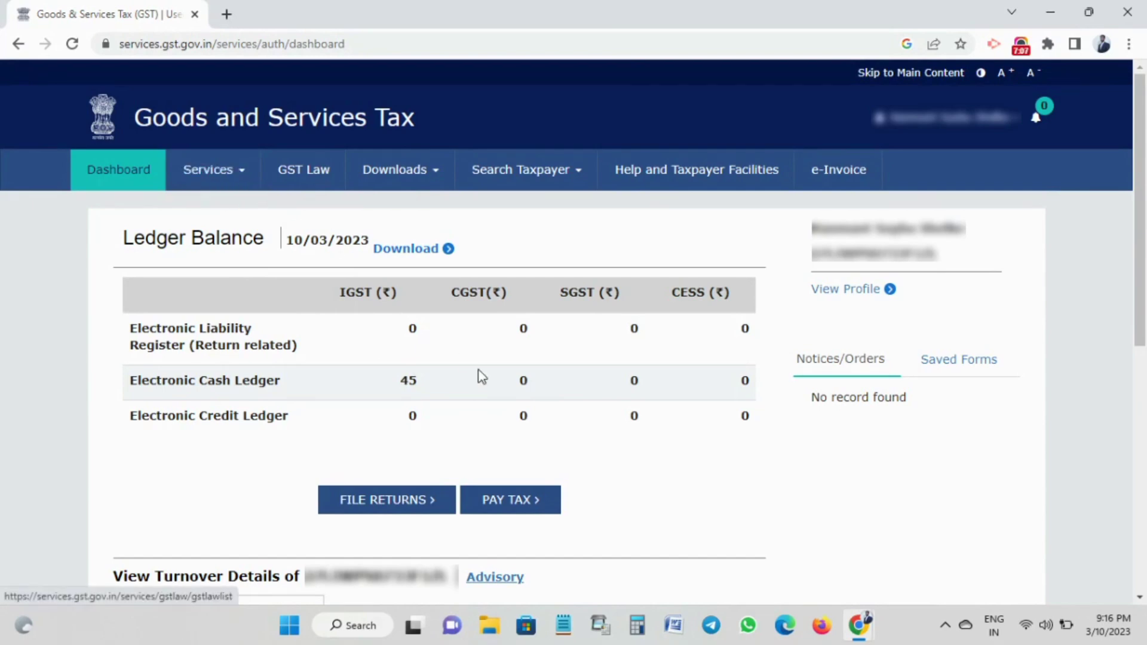
# Open the returns dashboard for FY 2022-23, Quarter 4 (Jan - Mar), period February.
pyautogui.click(397, 510)
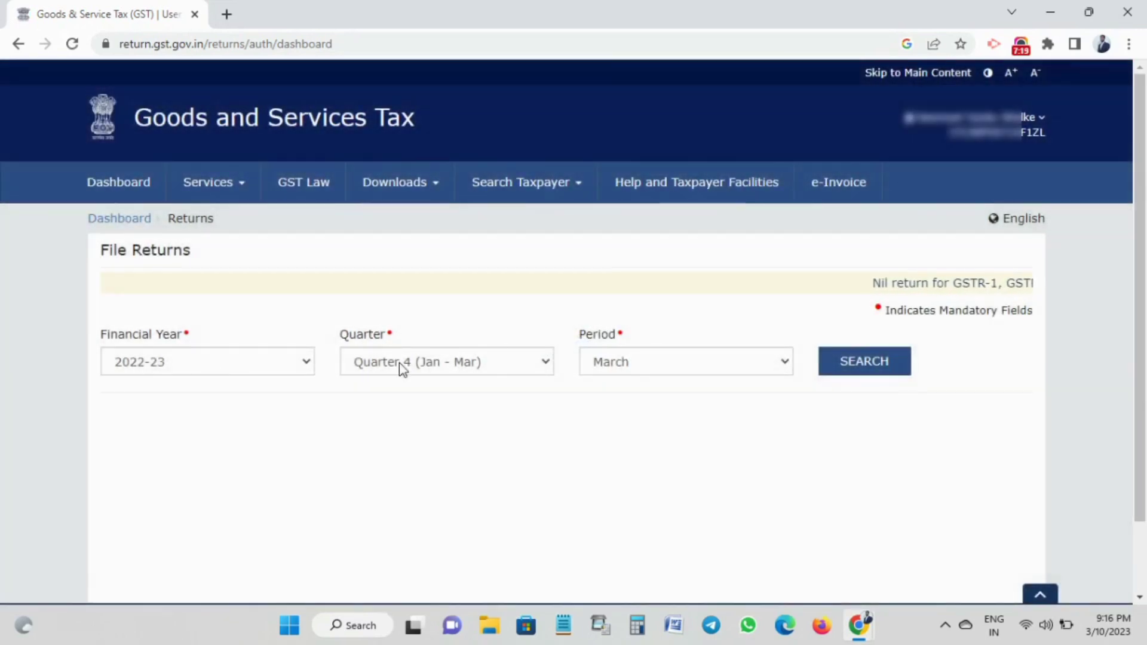
pyautogui.click(253, 358)
pyautogui.click(254, 359)
pyautogui.click(409, 358)
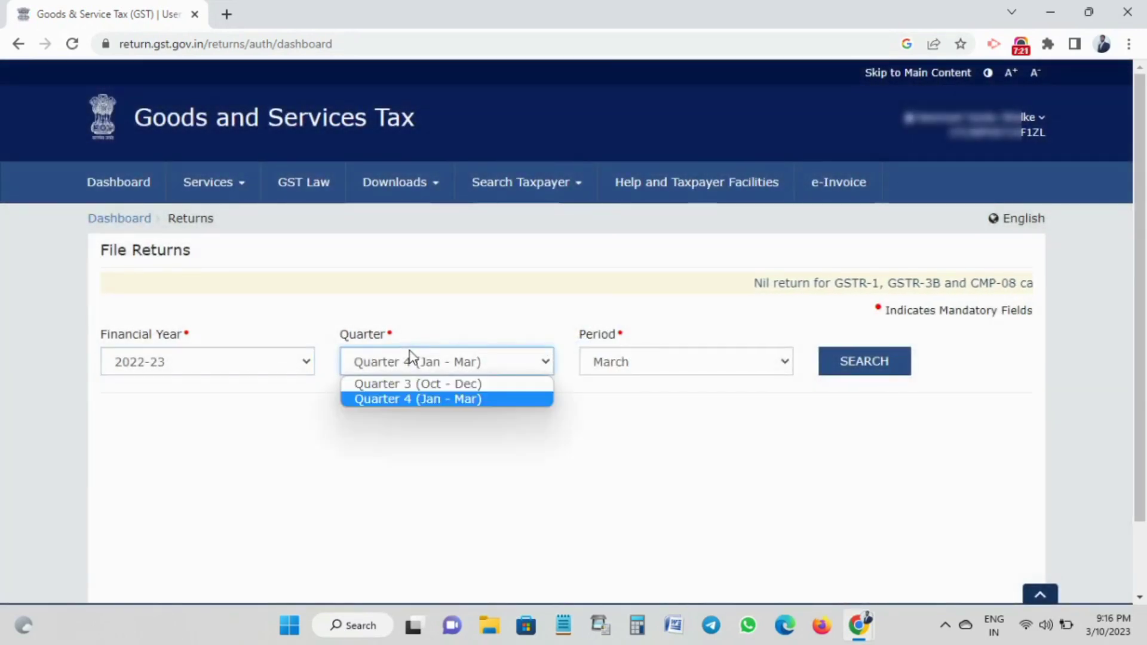
pyautogui.click(409, 358)
pyautogui.click(621, 364)
pyautogui.click(617, 400)
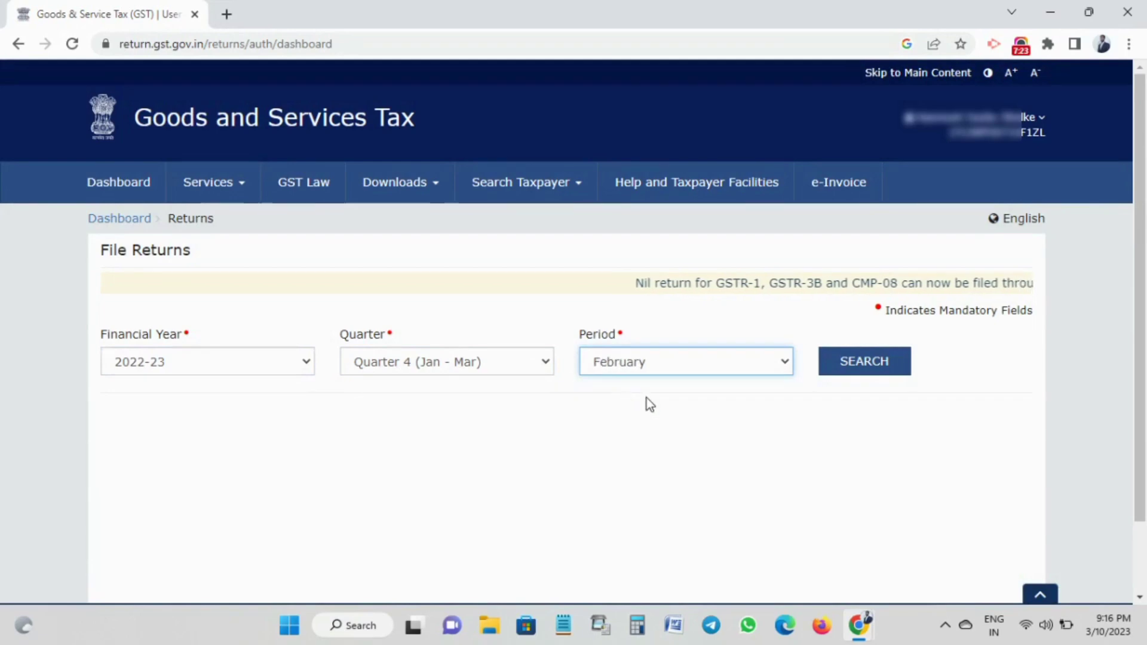
pyautogui.click(867, 370)
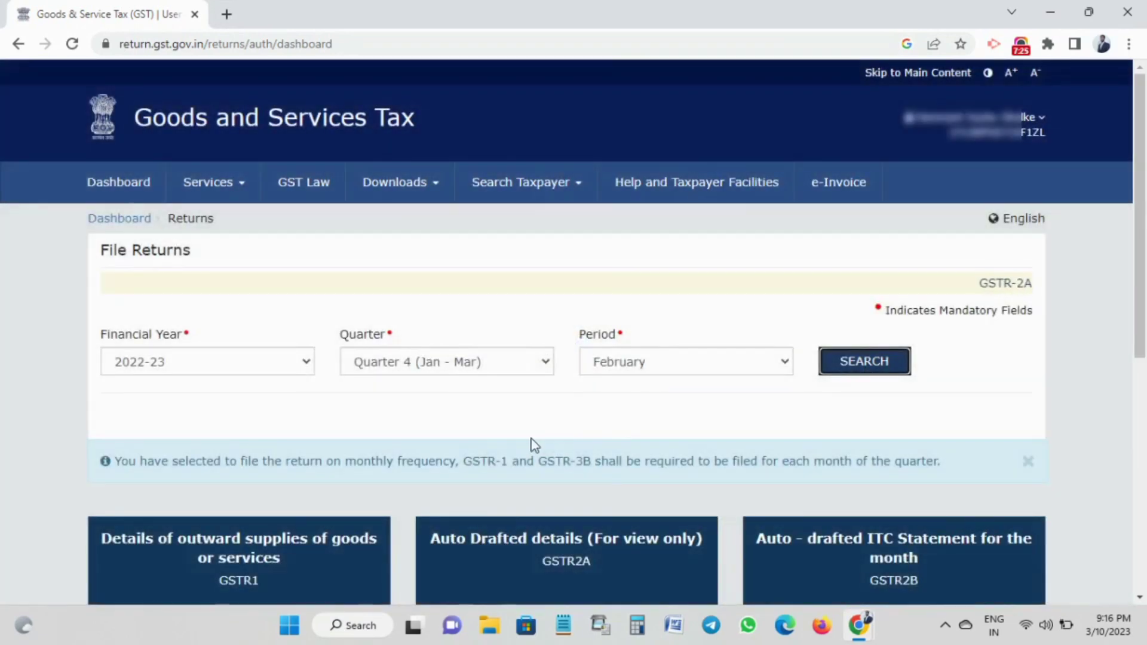
# Confirm GSTR-1 shows Filed and start preparing the GSTR-3B return online.
pyautogui.scroll(-7, 531, 436)
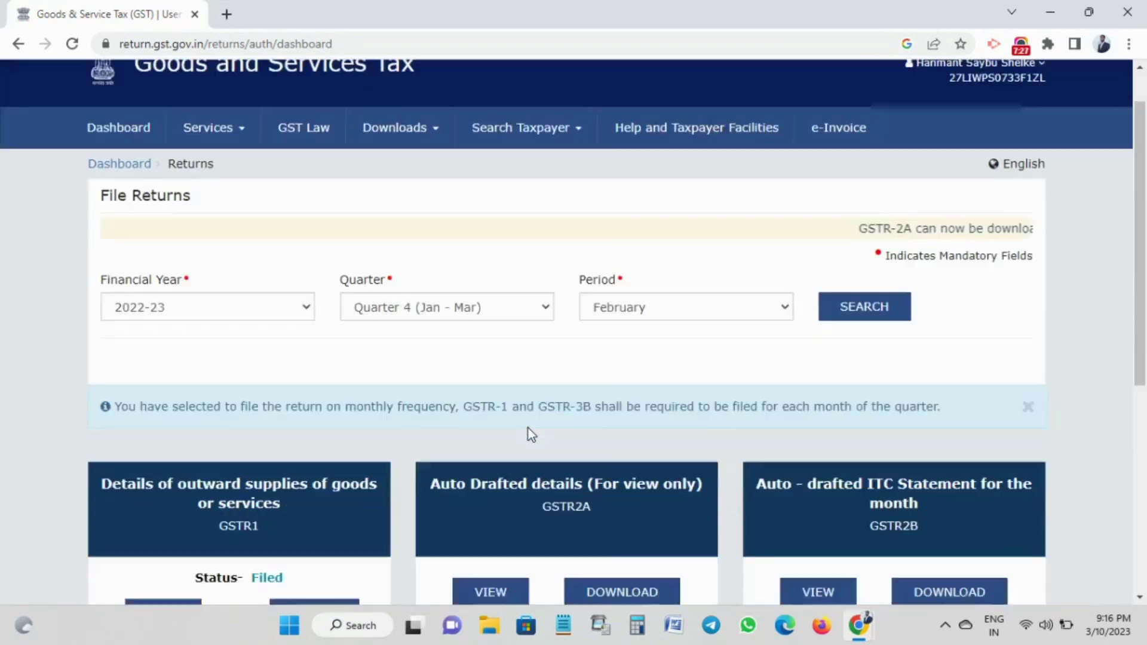
pyautogui.scroll(-1, 530, 437)
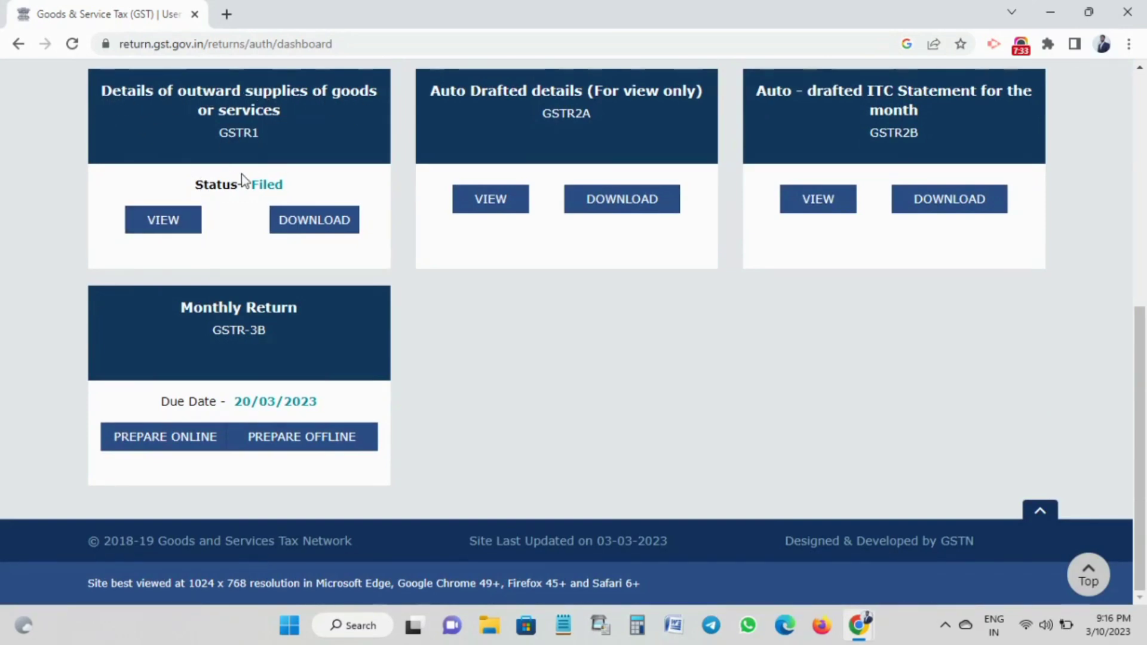
pyautogui.moveTo(191, 187); pyautogui.dragTo(283, 187)
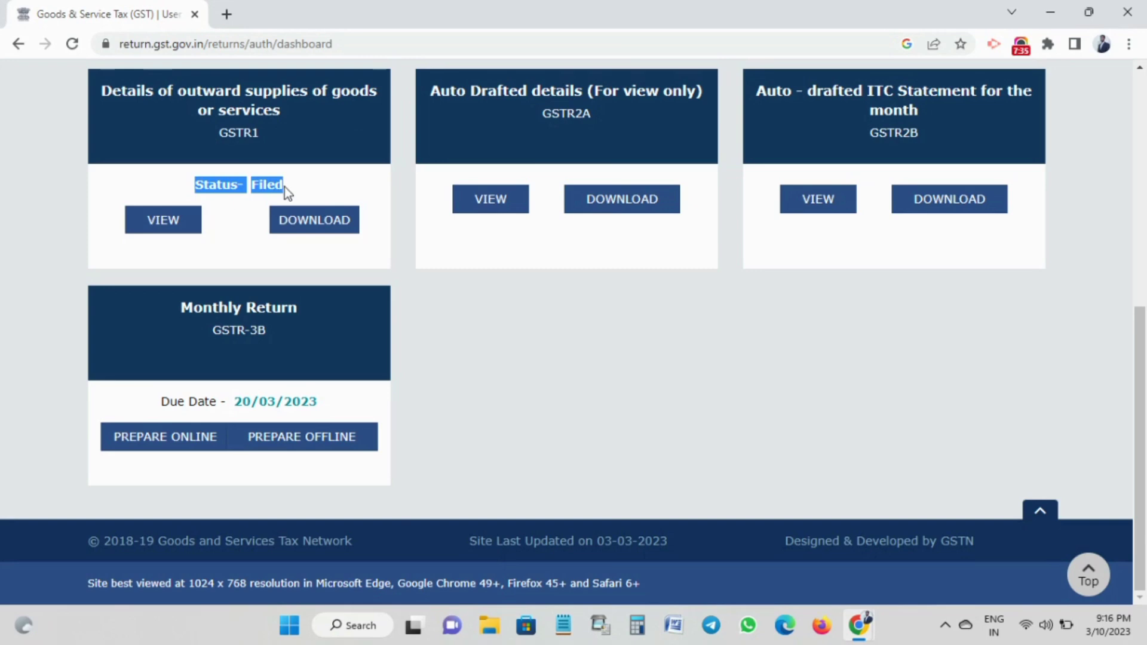
pyautogui.click(284, 188)
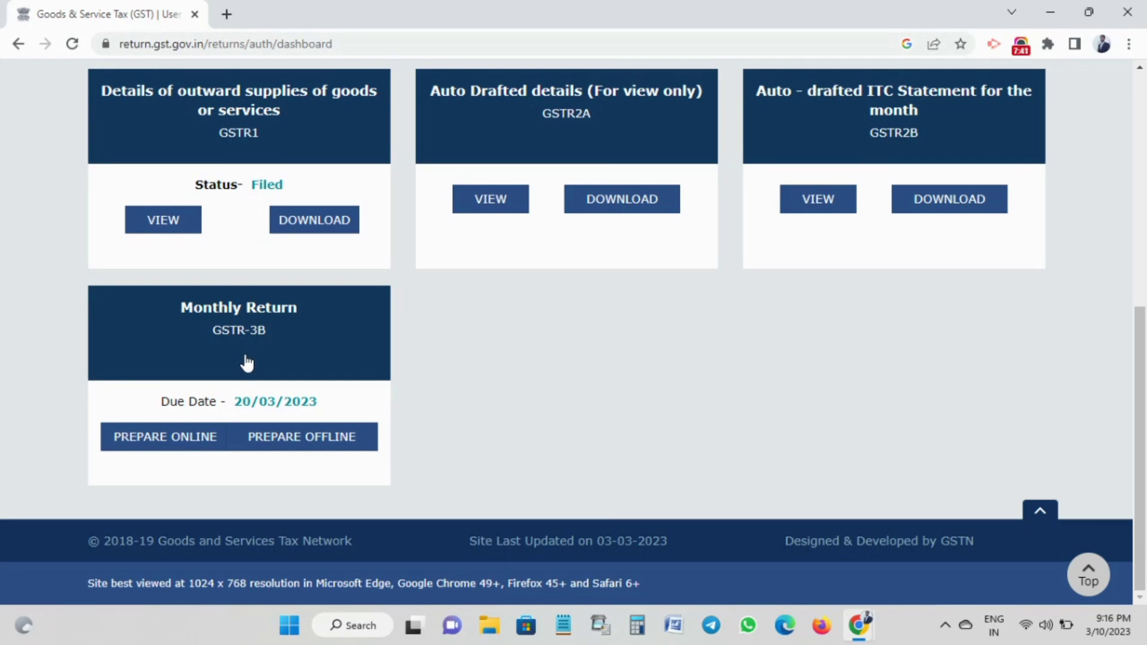
pyautogui.click(163, 443)
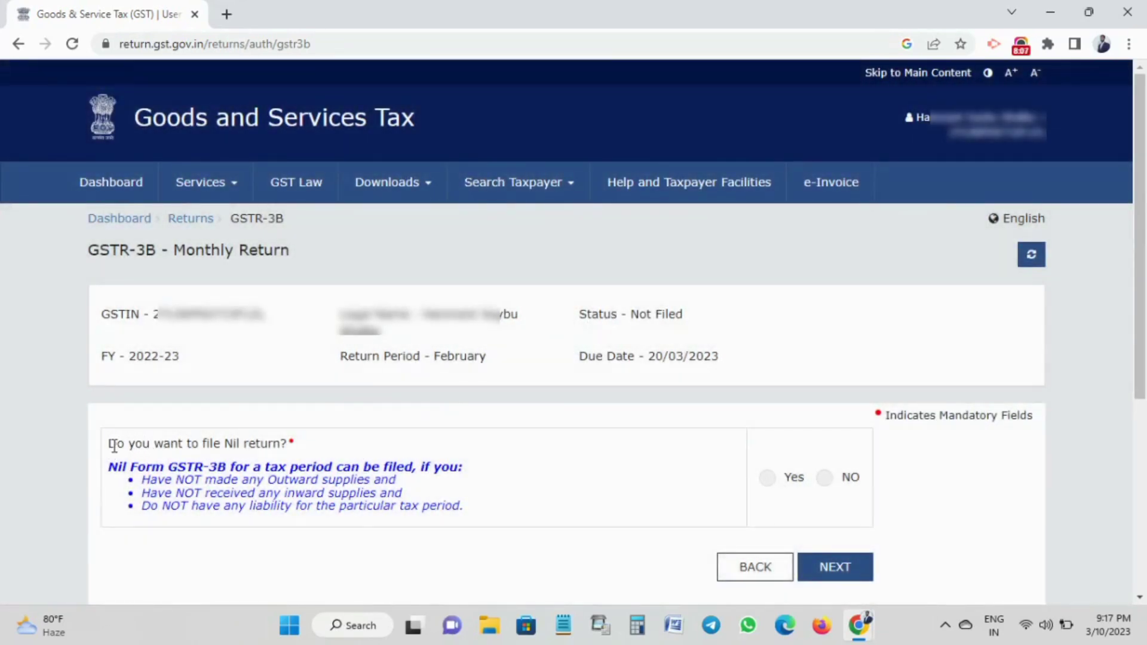
# Answer Yes to filing a nil February GSTR-3B and continue to the system-generated summary.
pyautogui.moveTo(108, 443); pyautogui.dragTo(274, 447)
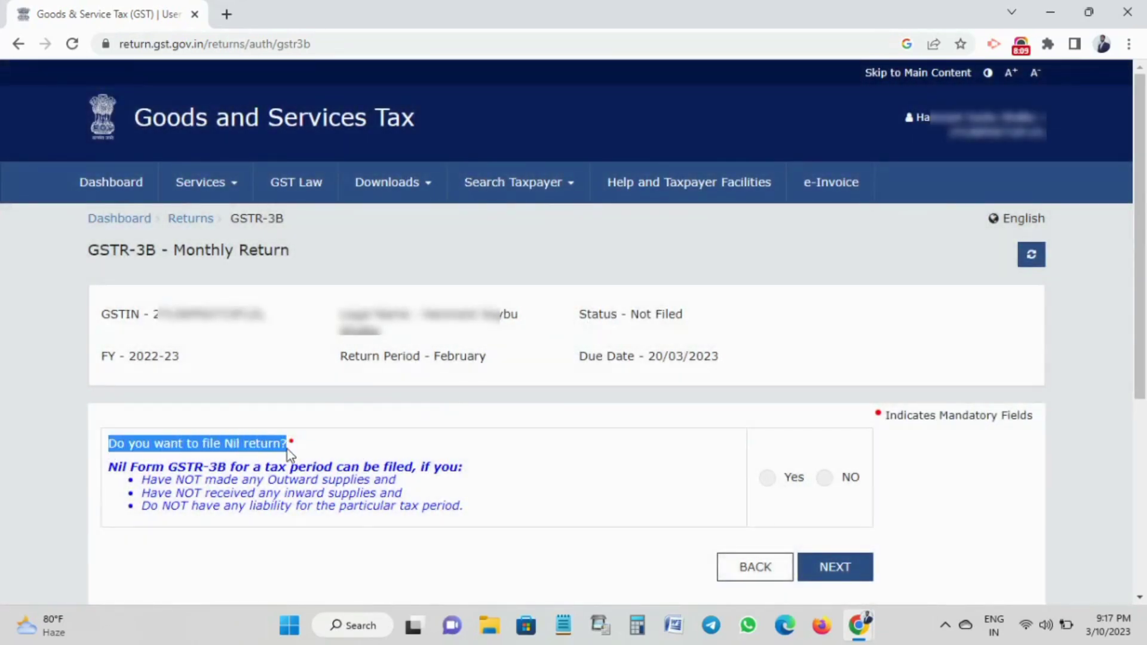
pyautogui.click(288, 449)
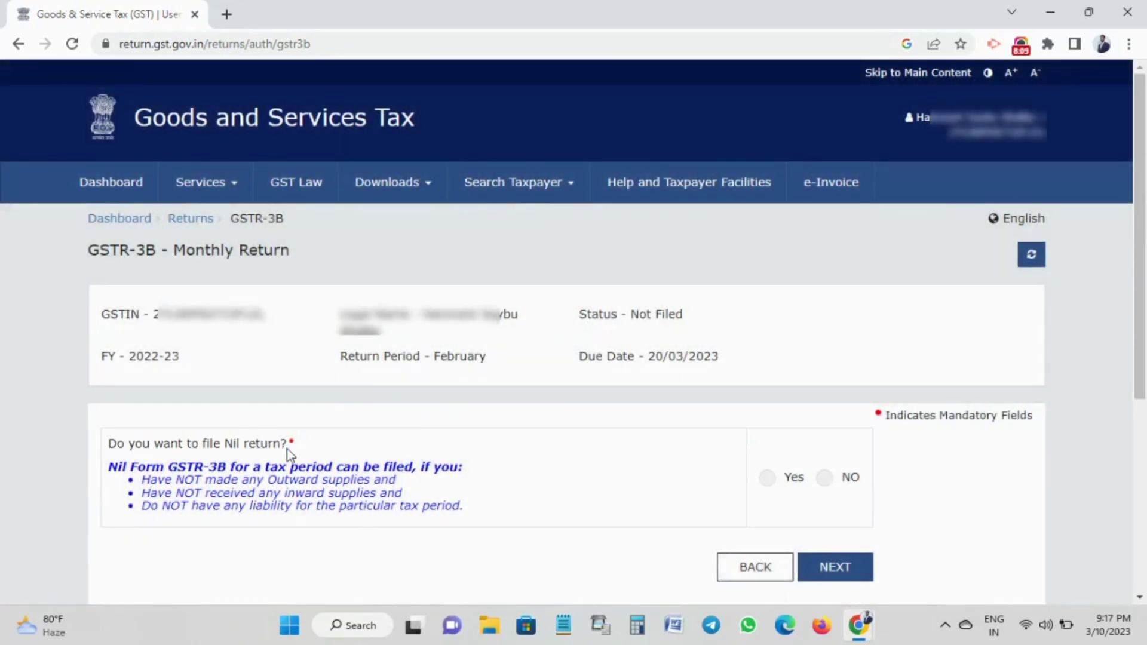
pyautogui.click(773, 481)
pyautogui.click(836, 567)
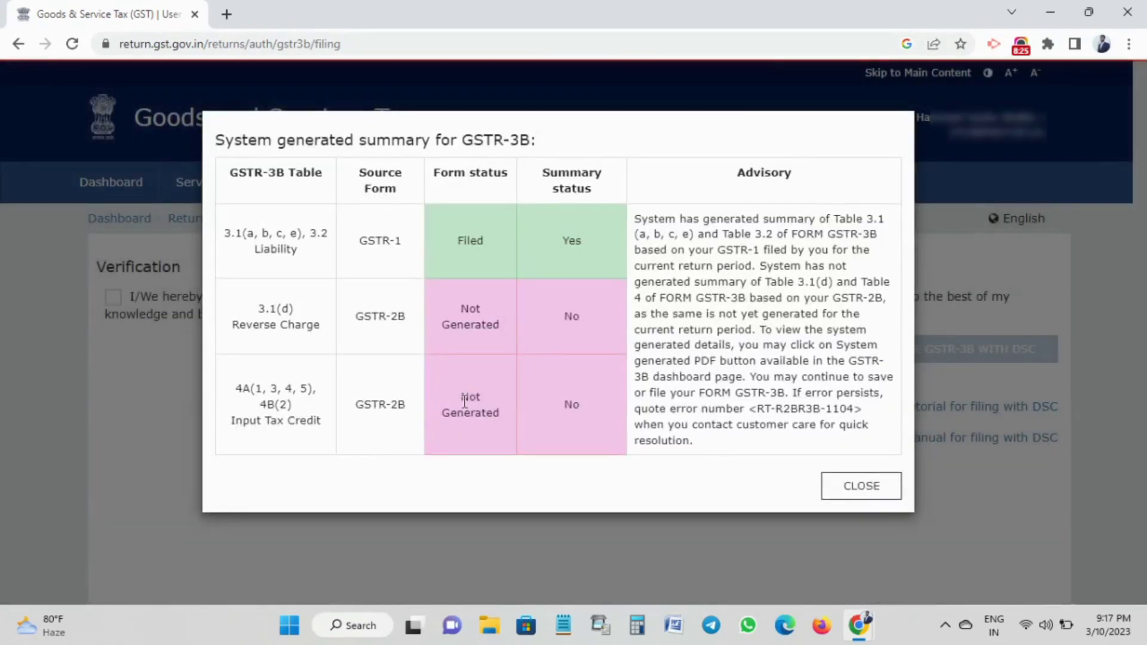
# Dismiss the GSTR-3B summary, tick the declaration and choose the Authorised Signatory.
pyautogui.click(862, 488)
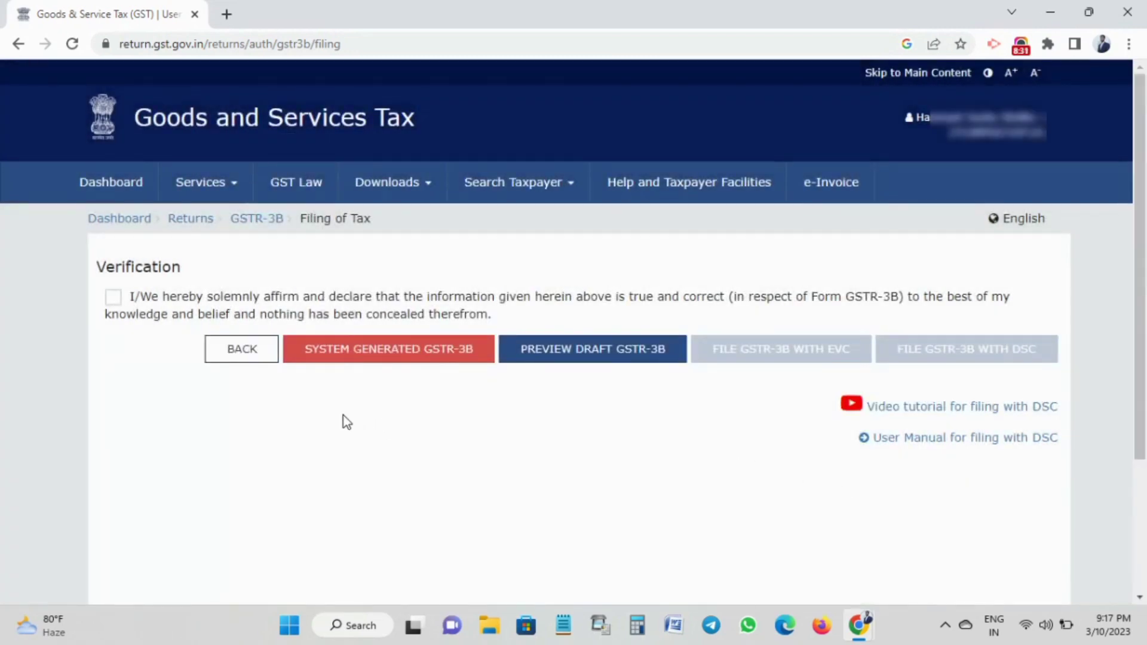
pyautogui.click(114, 297)
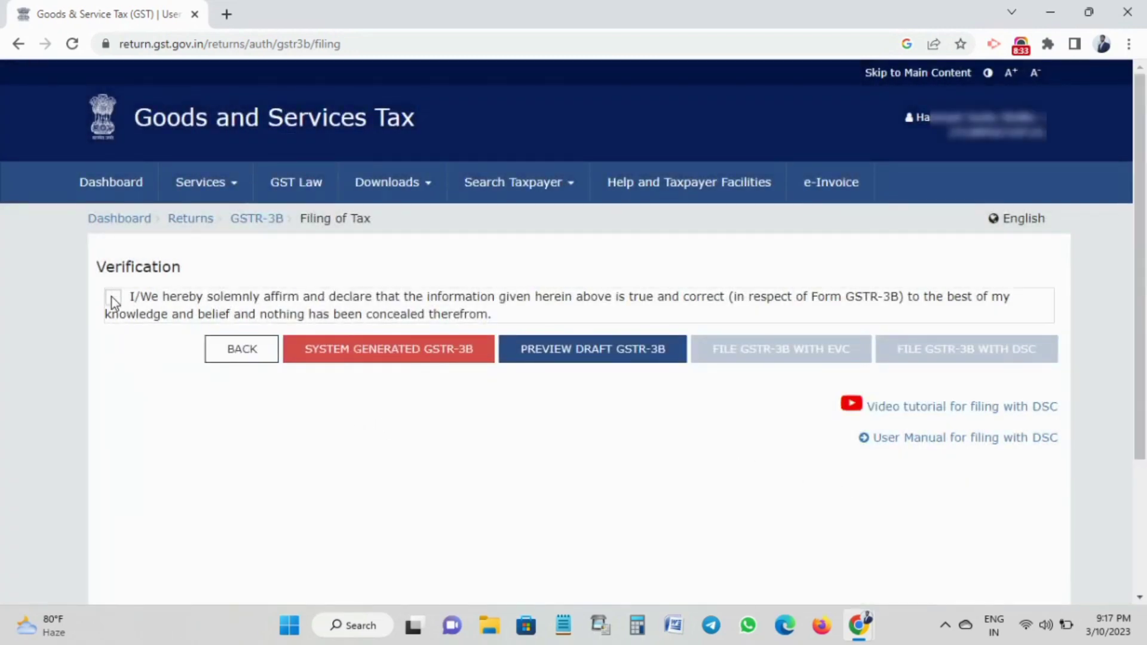
pyautogui.click(131, 369)
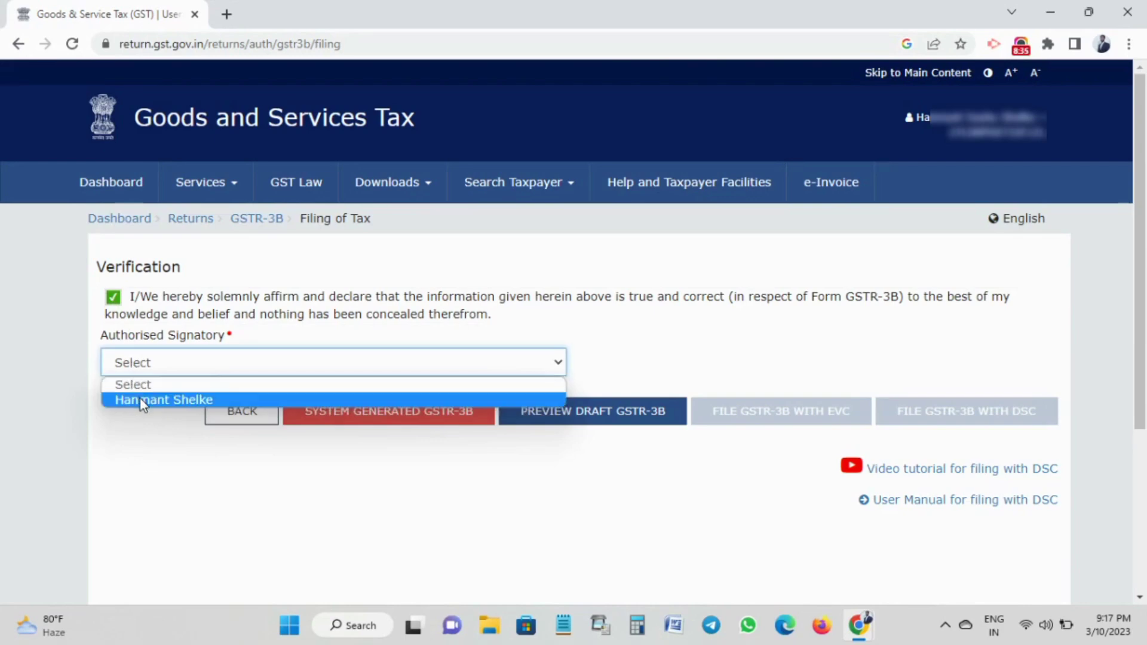
pyautogui.click(144, 396)
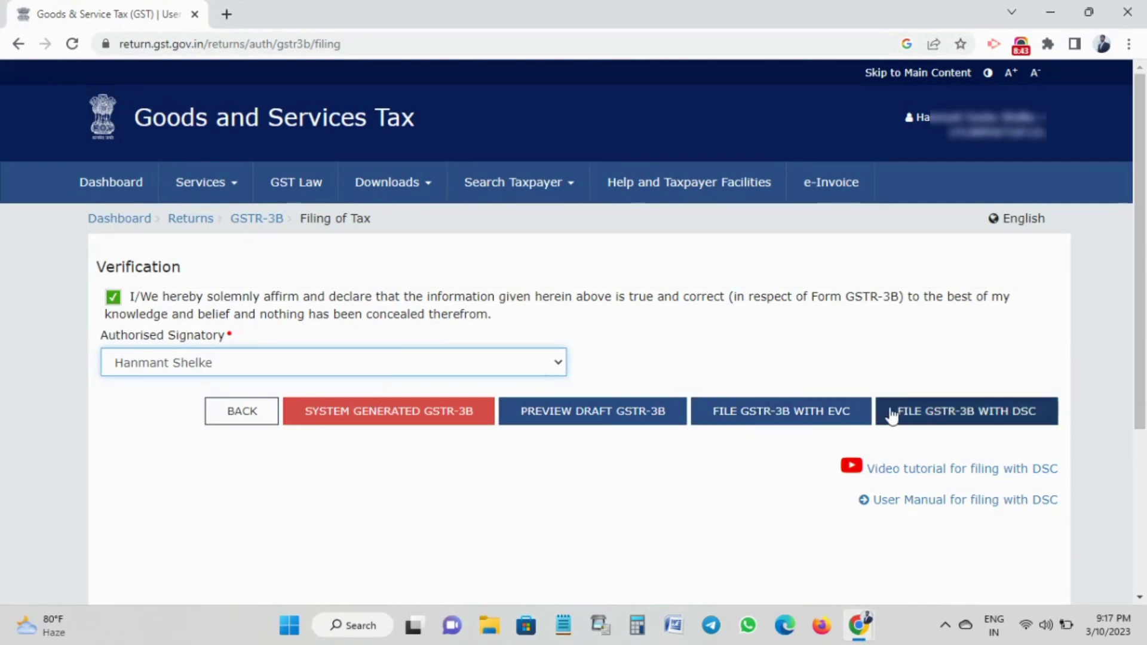
# File the nil GSTR-3B with EVC, entering and verifying the one-time password.
pyautogui.click(776, 413)
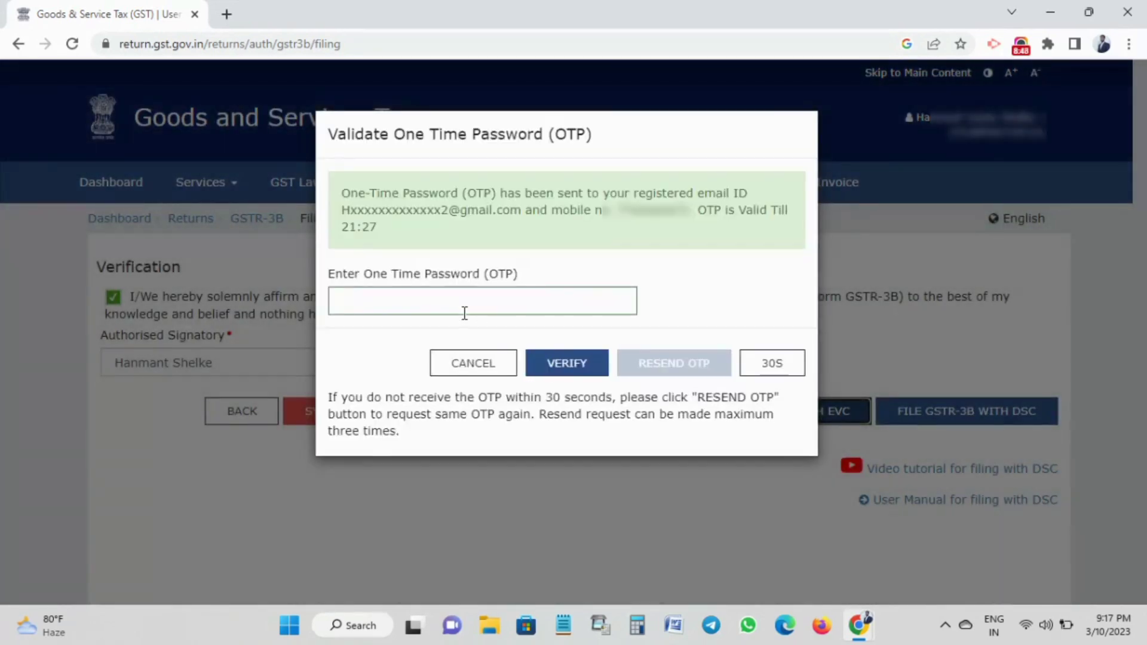
pyautogui.click(462, 302)
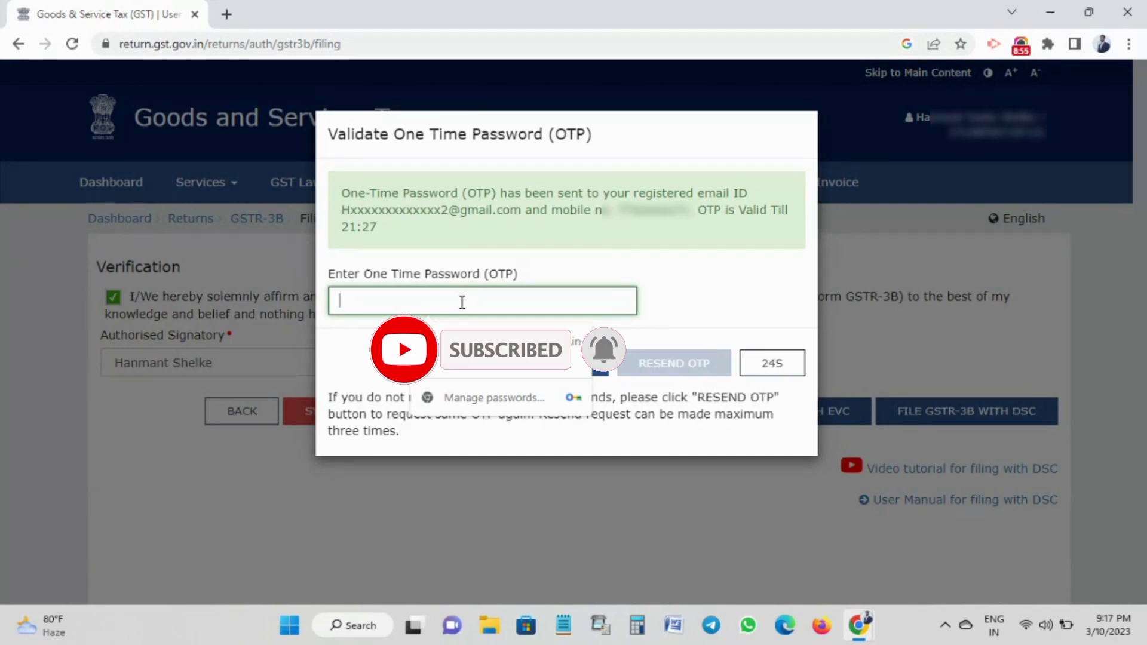
pyautogui.write('1')
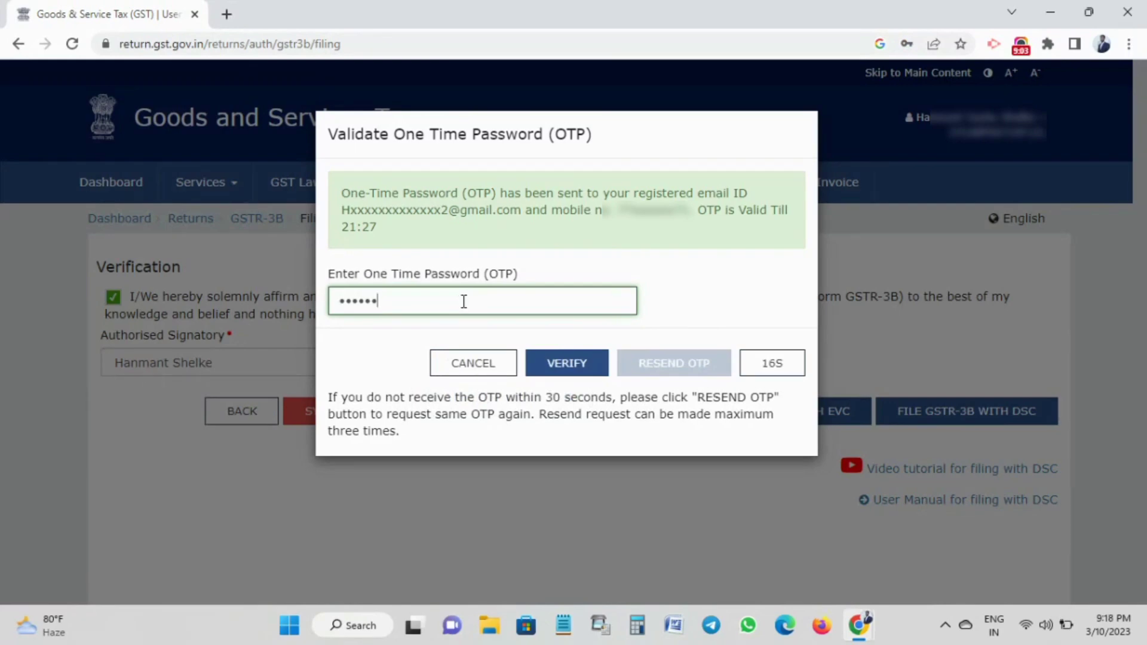
pyautogui.click(576, 363)
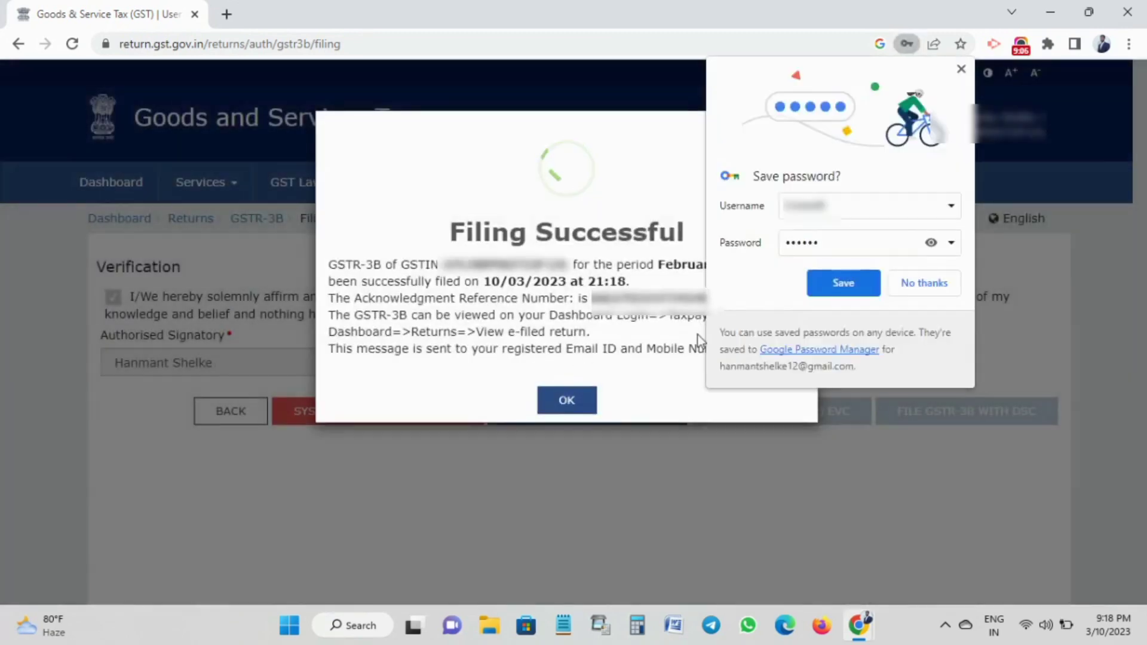
# Decline Chrome's password save, acknowledge Filing Successful, and go back to the Dashboard.
pyautogui.click(919, 286)
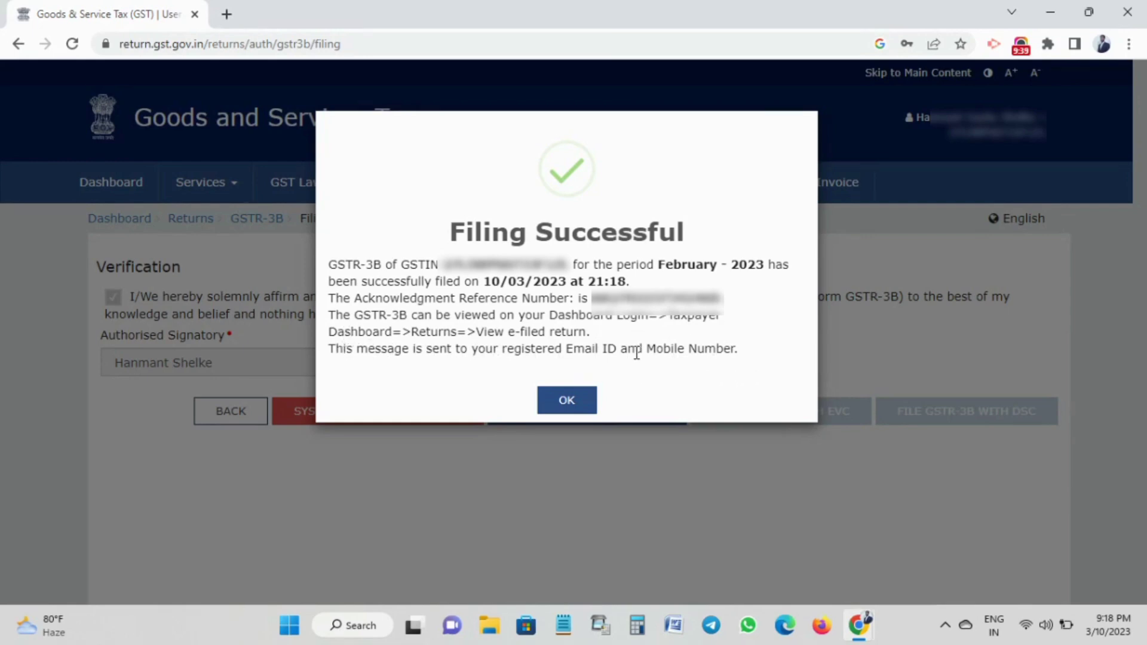
pyautogui.click(570, 404)
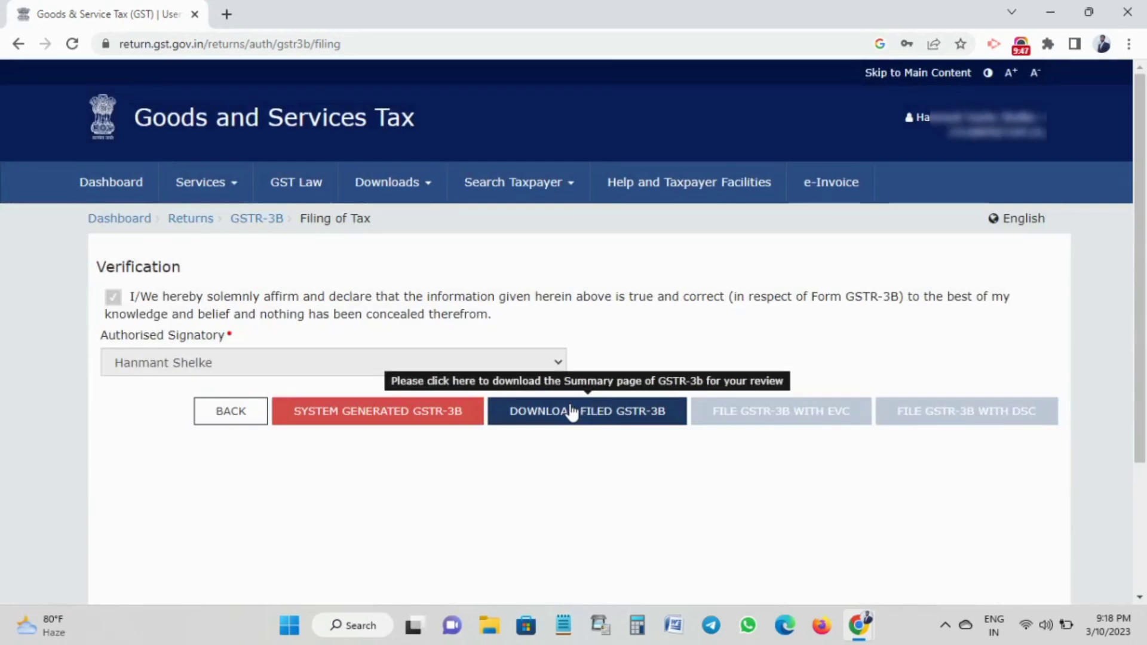
pyautogui.click(106, 186)
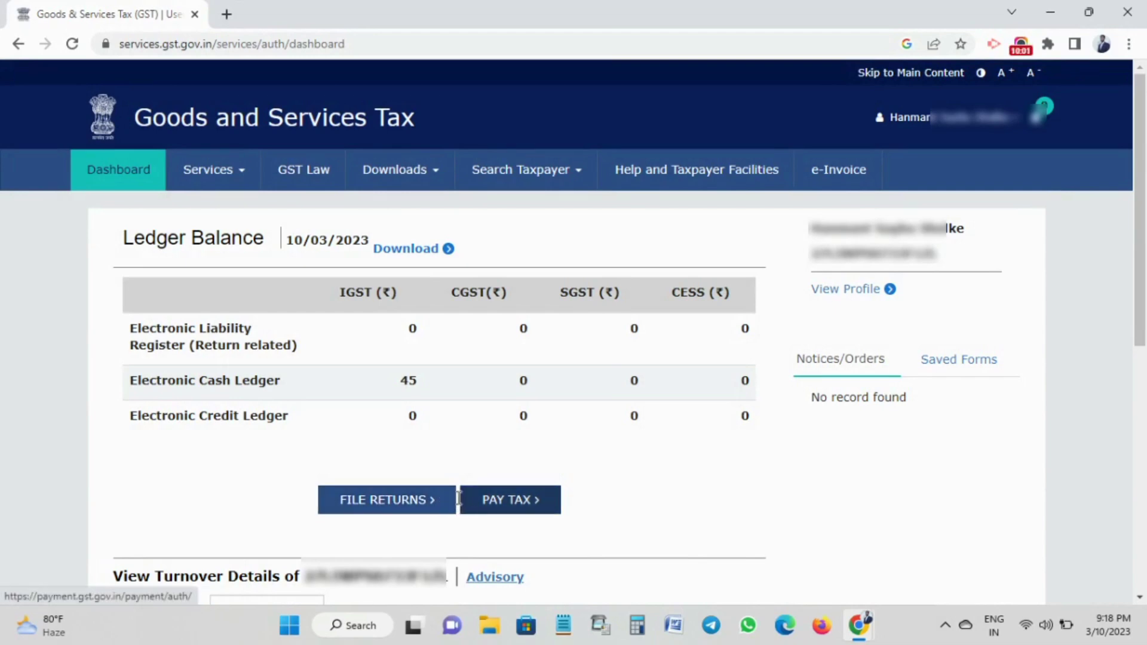
# Go to Services > Returns > Returns Dashboard.
pyautogui.click(226, 173)
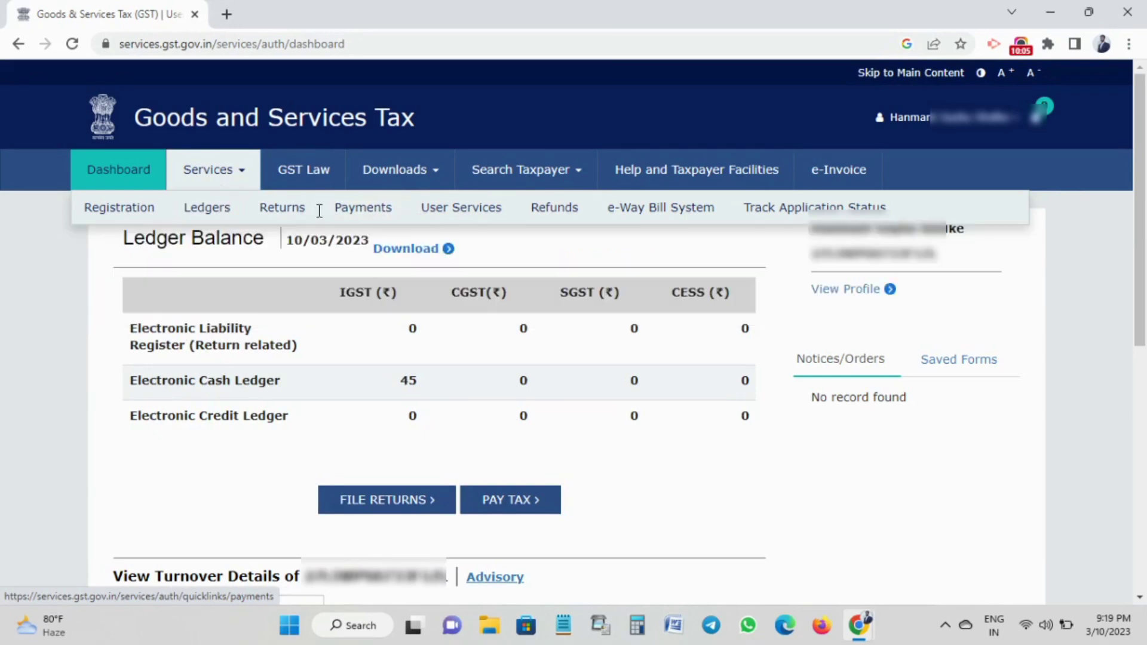
pyautogui.moveTo(362, 216)
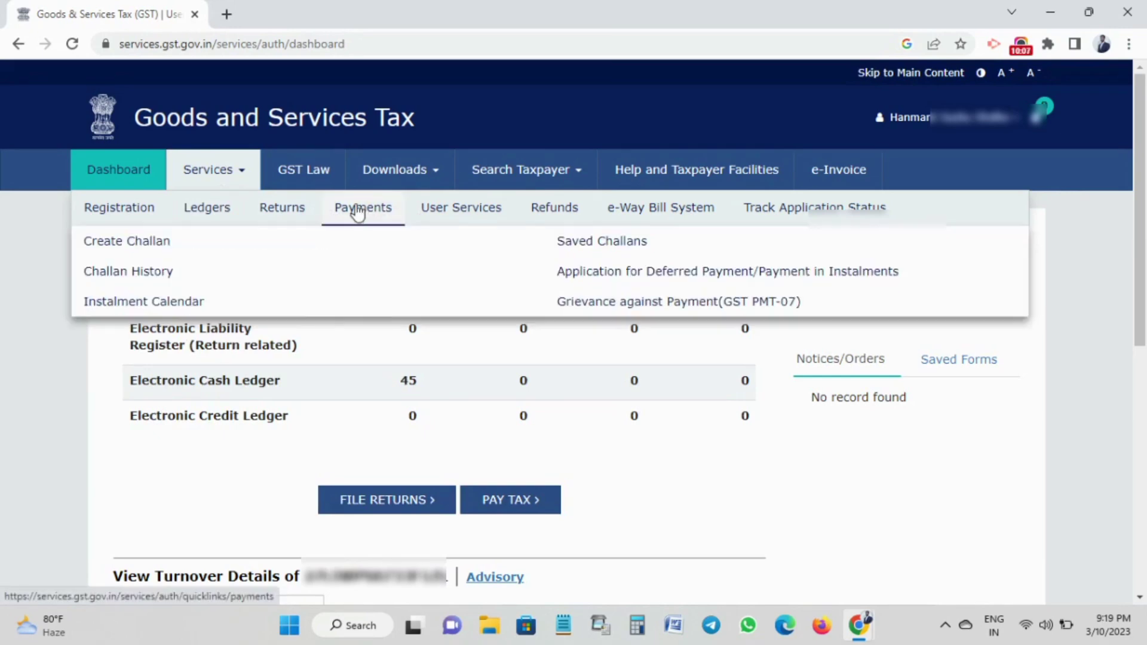
pyautogui.moveTo(207, 212)
pyautogui.moveTo(279, 218)
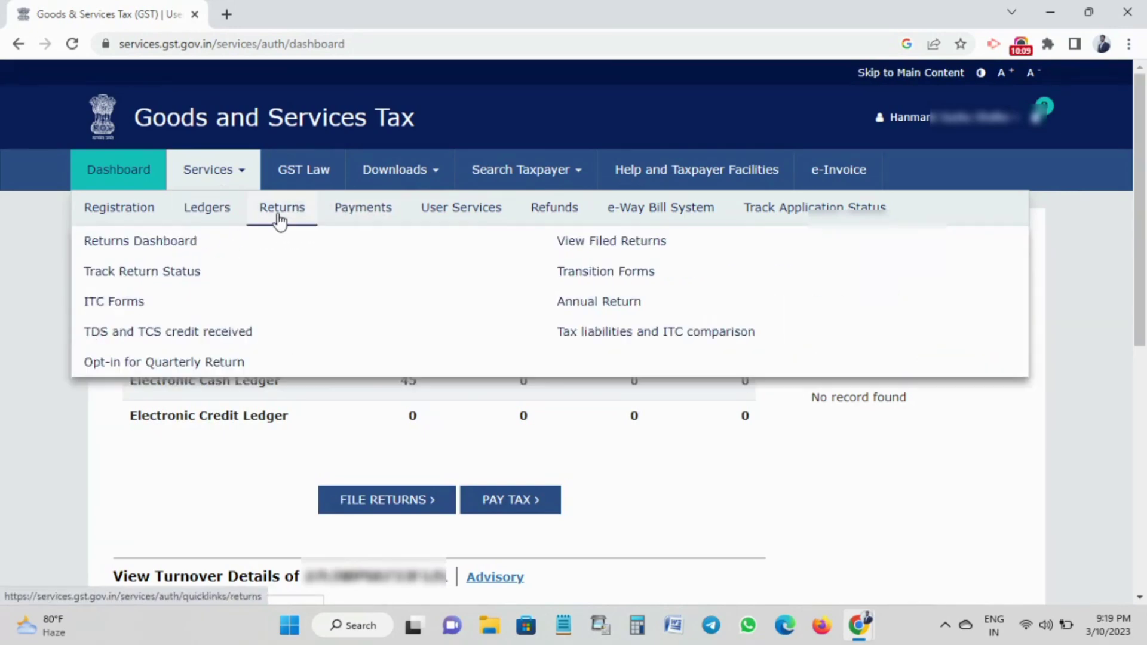
pyautogui.click(157, 242)
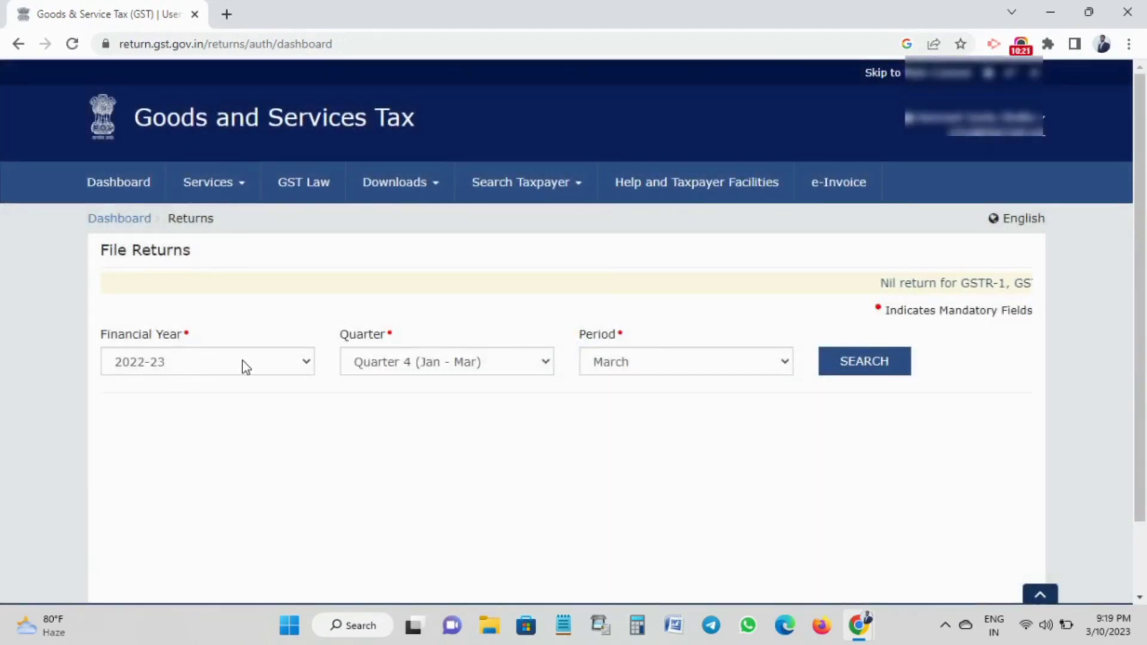
# Search returns for 2022-23, Quarter 4 (Jan - Mar), period February.
pyautogui.click(243, 361)
pyautogui.click(243, 361)
pyautogui.click(426, 358)
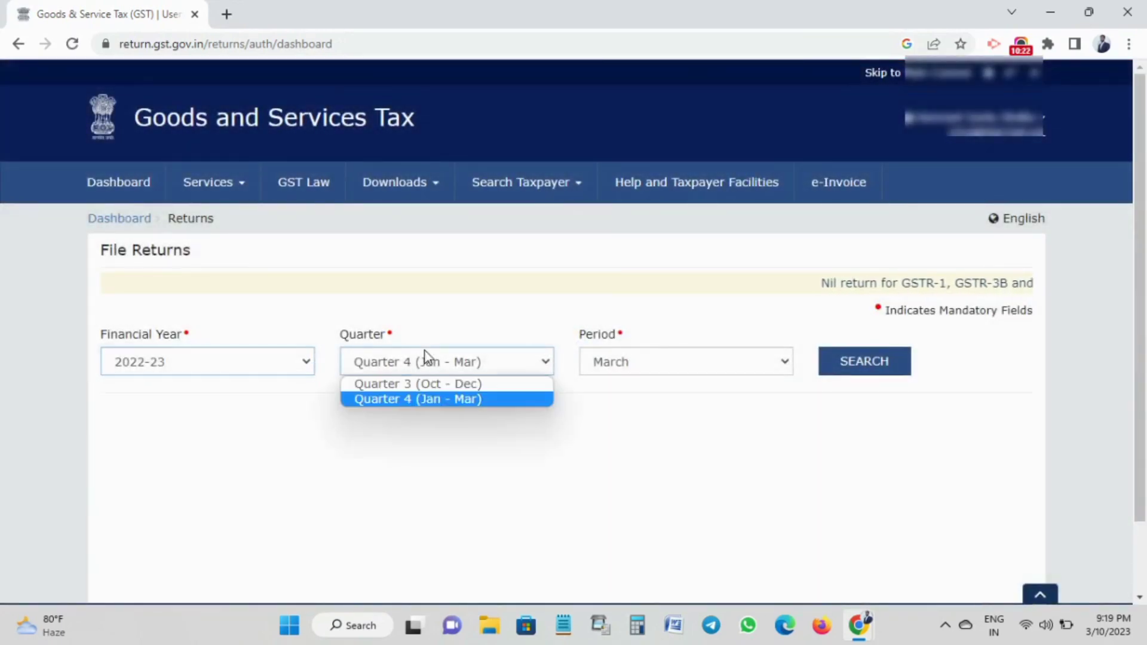
pyautogui.click(520, 340)
pyautogui.click(650, 362)
pyautogui.click(627, 397)
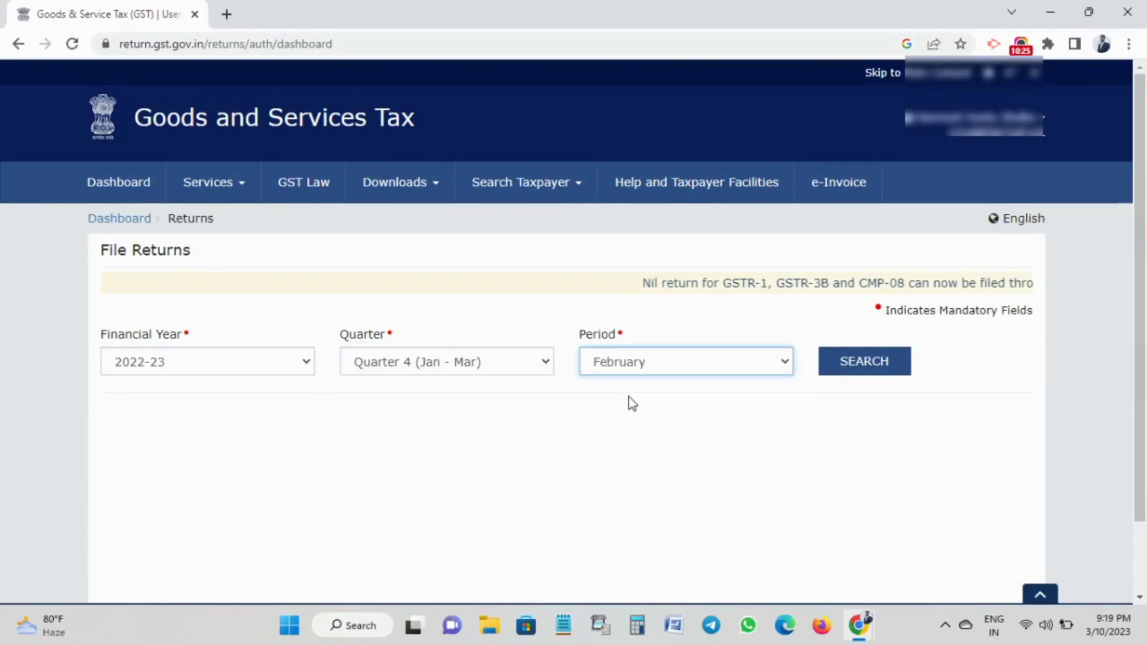
pyautogui.click(634, 386)
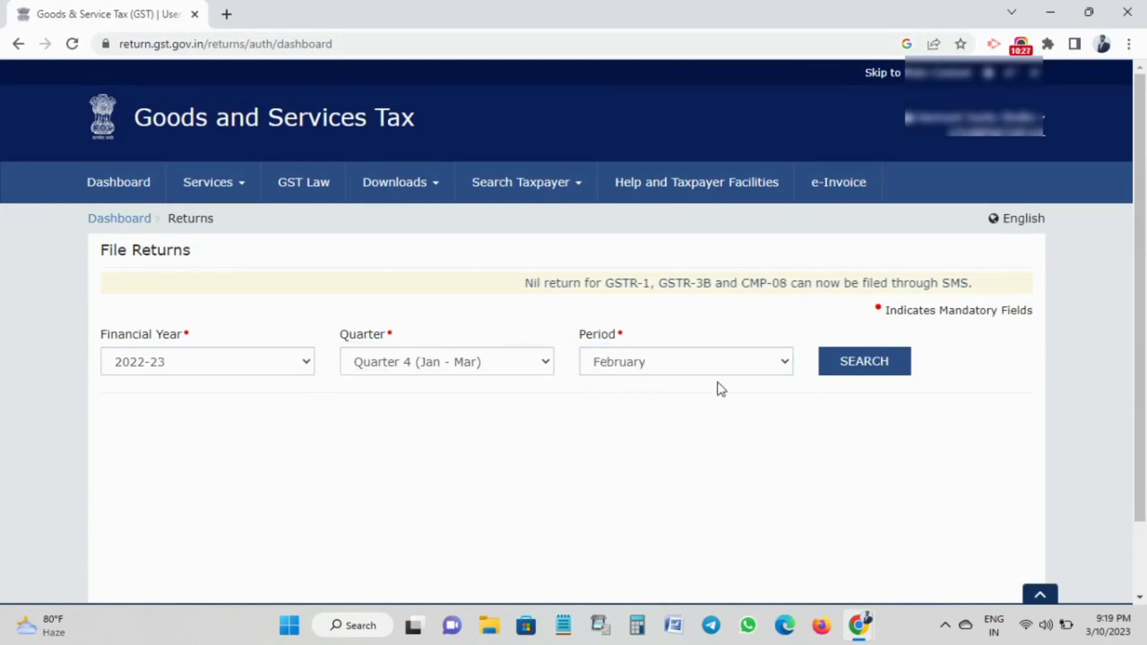
pyautogui.click(866, 362)
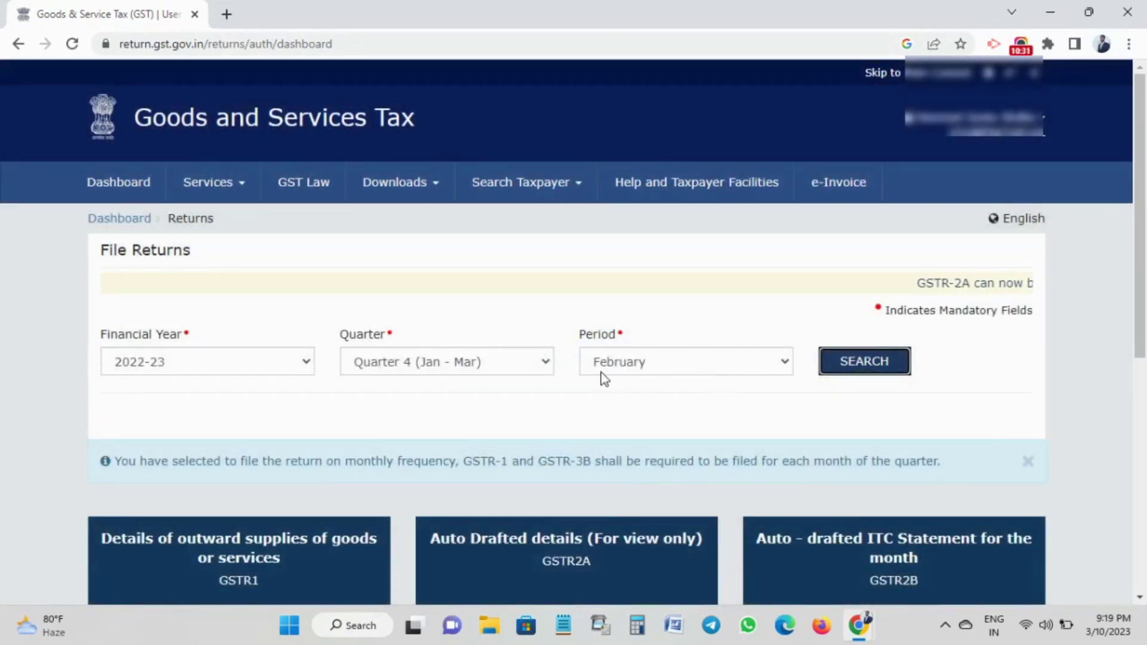
# Confirm the February GSTR-1 and GSTR-3B tiles both show Filed, then log out.
pyautogui.scroll(-7, 565, 386)
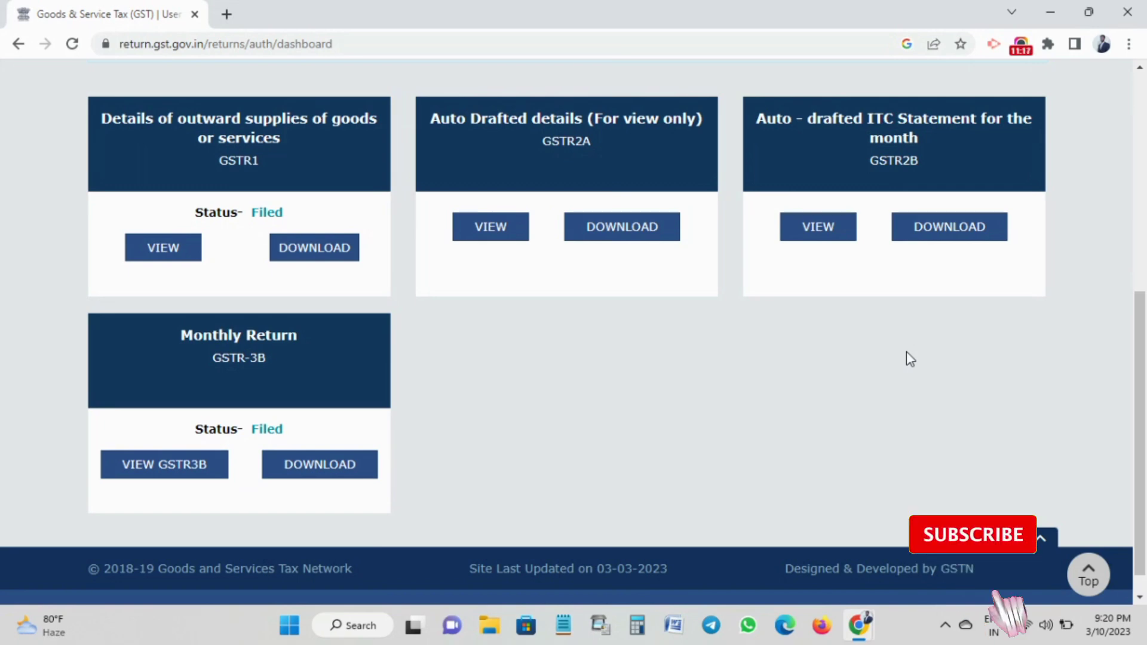
pyautogui.scroll(7, 911, 357)
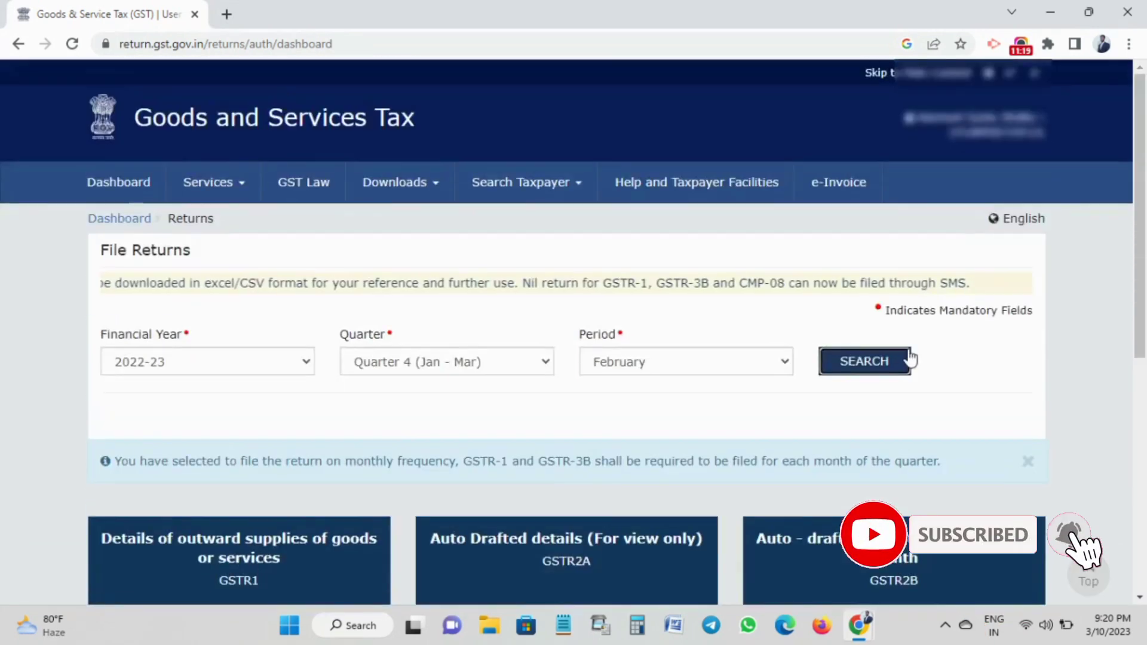
pyautogui.click(1021, 124)
pyautogui.click(929, 282)
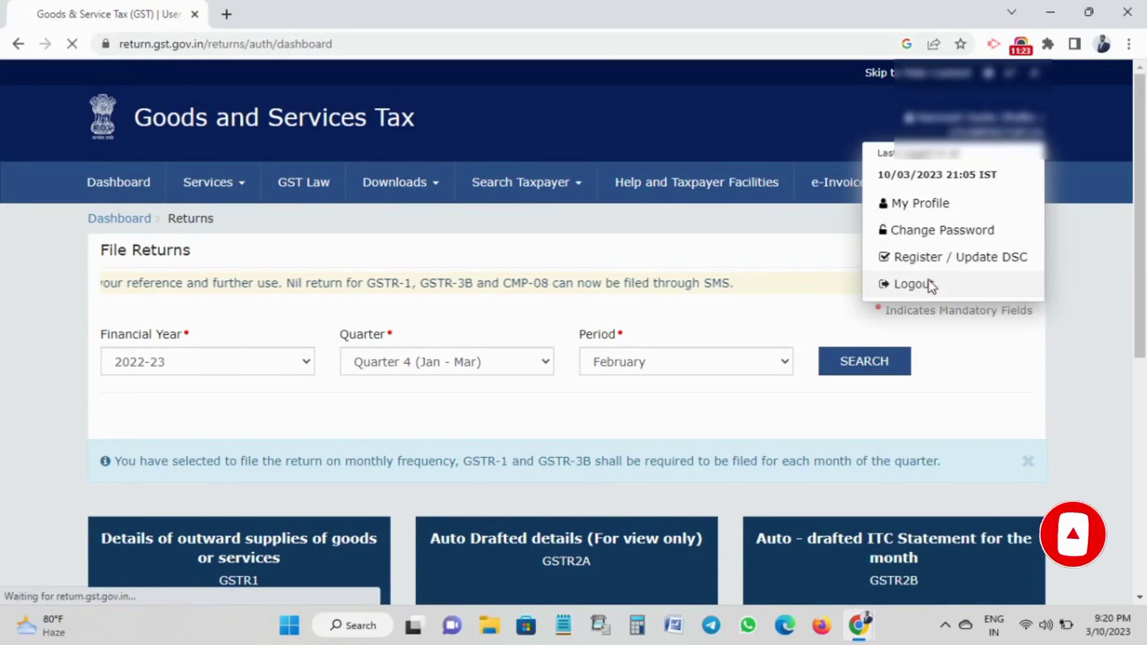